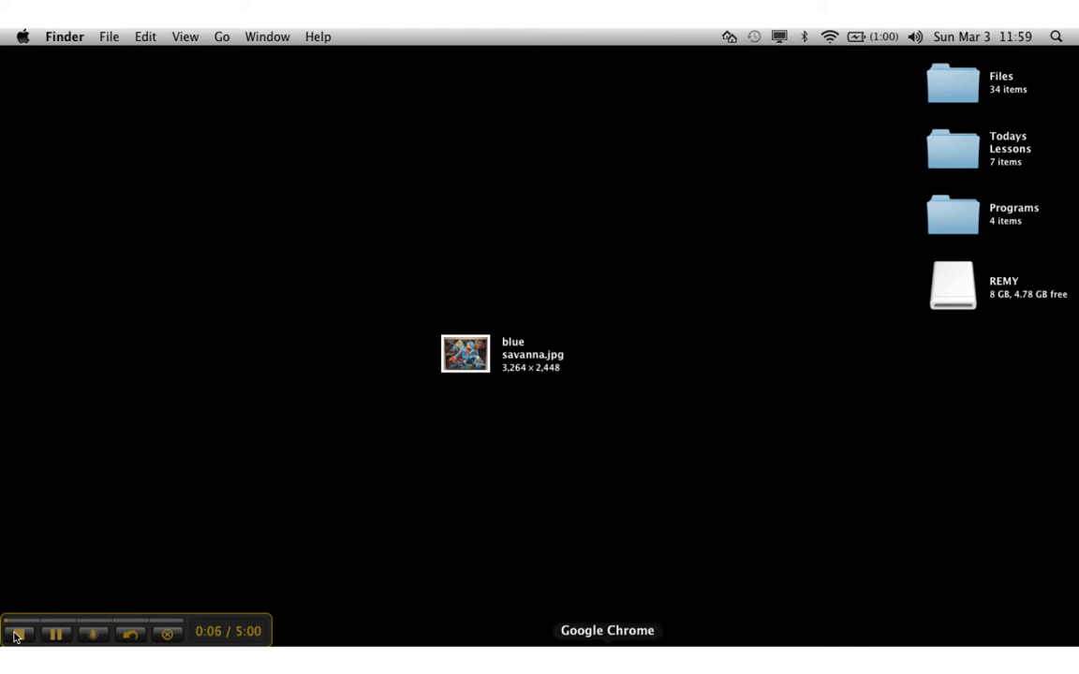
Step: Switch to Google Chrome, open the Blog link on the class site, and sign in to Blogger with the account e-mail and password
left_click(607, 645)
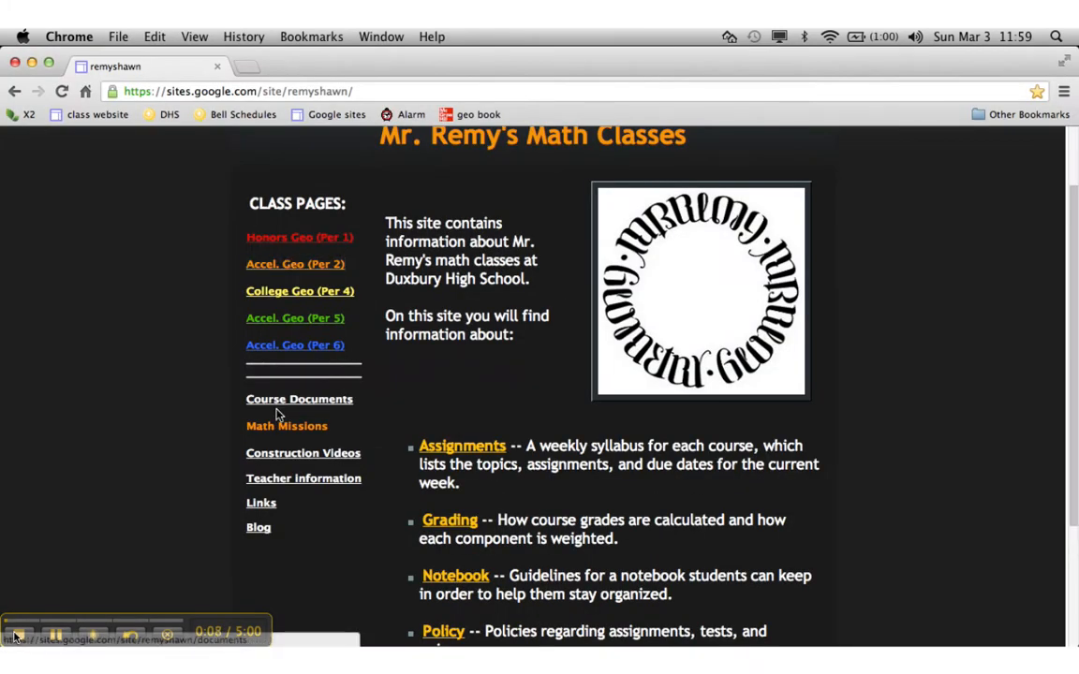
left_click(261, 529)
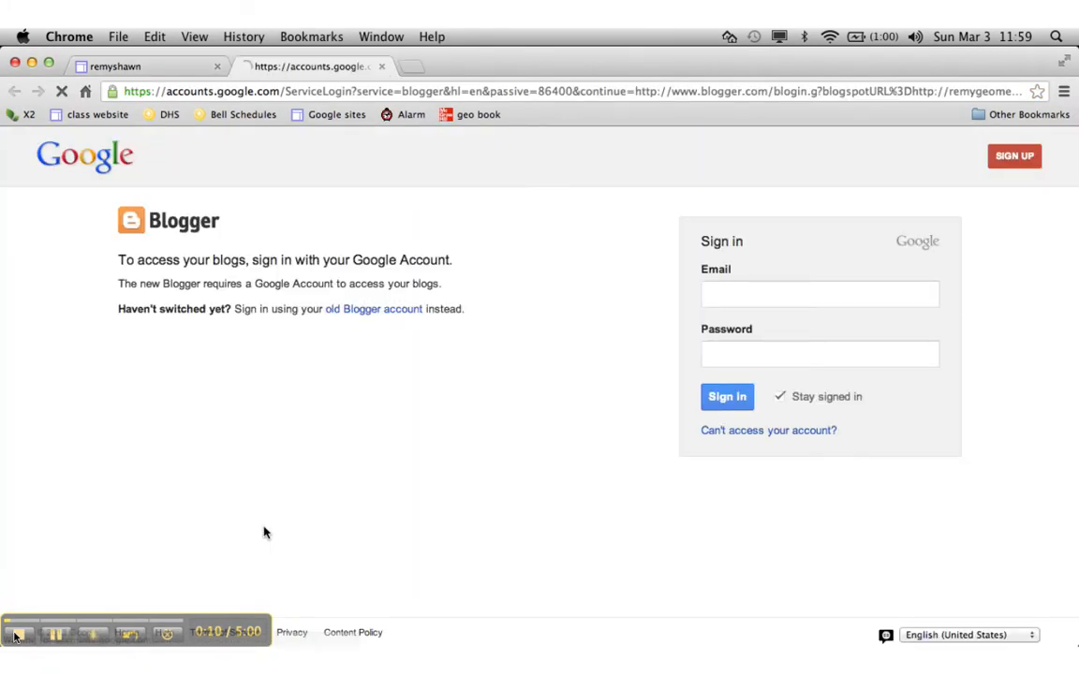
type("sre")
key("Down")
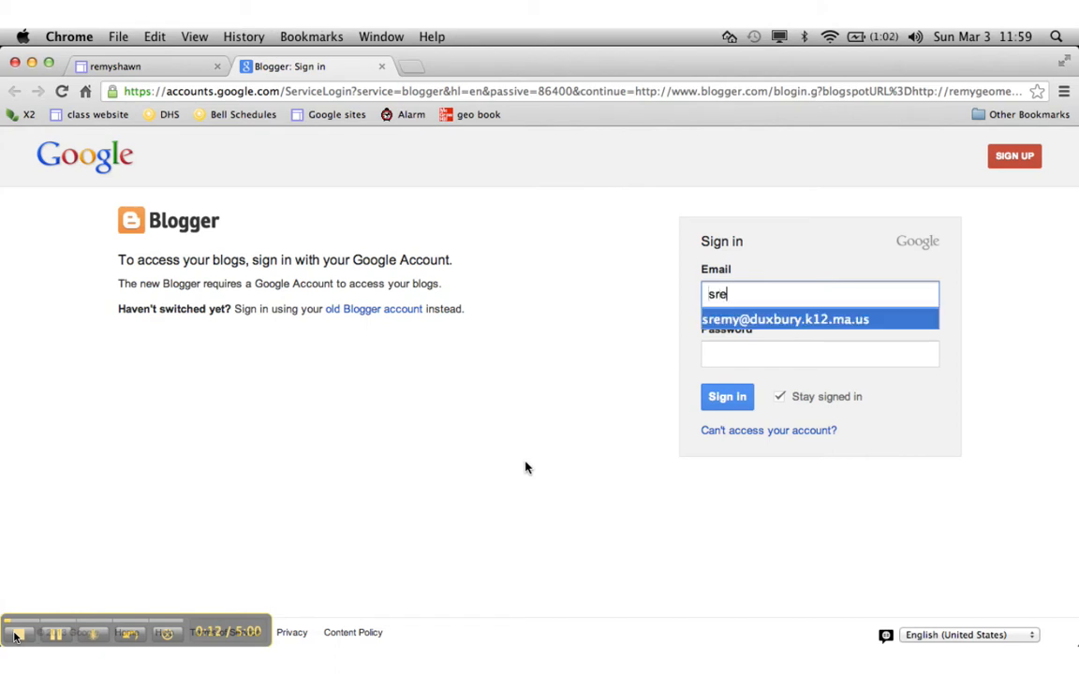
key("Return")
key("Tab")
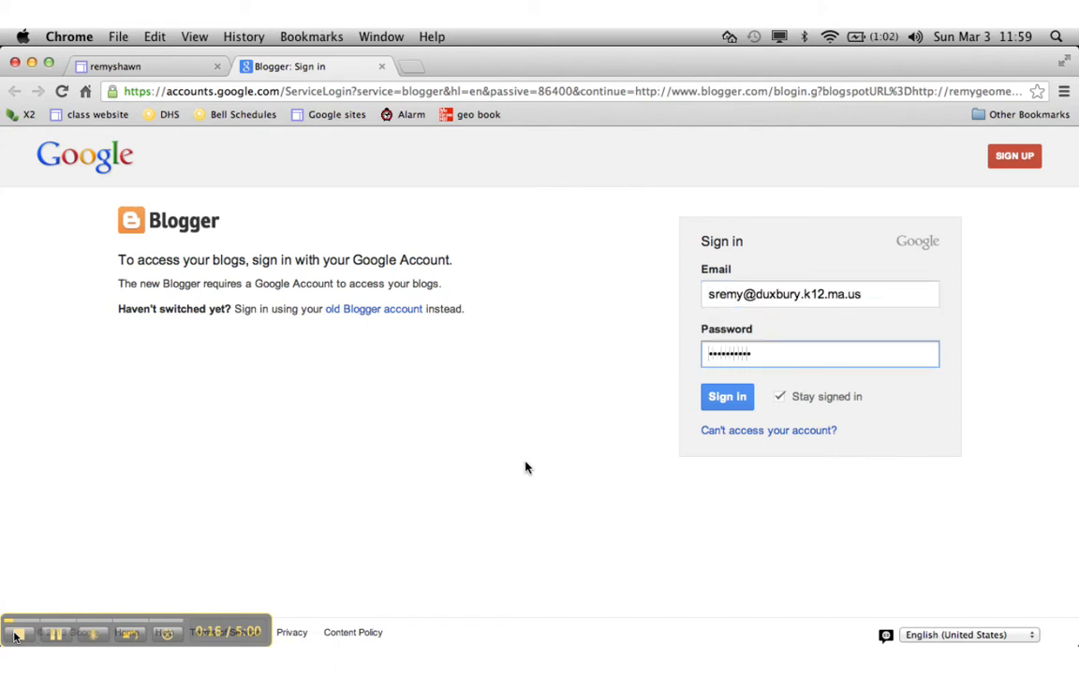
left_click(740, 404)
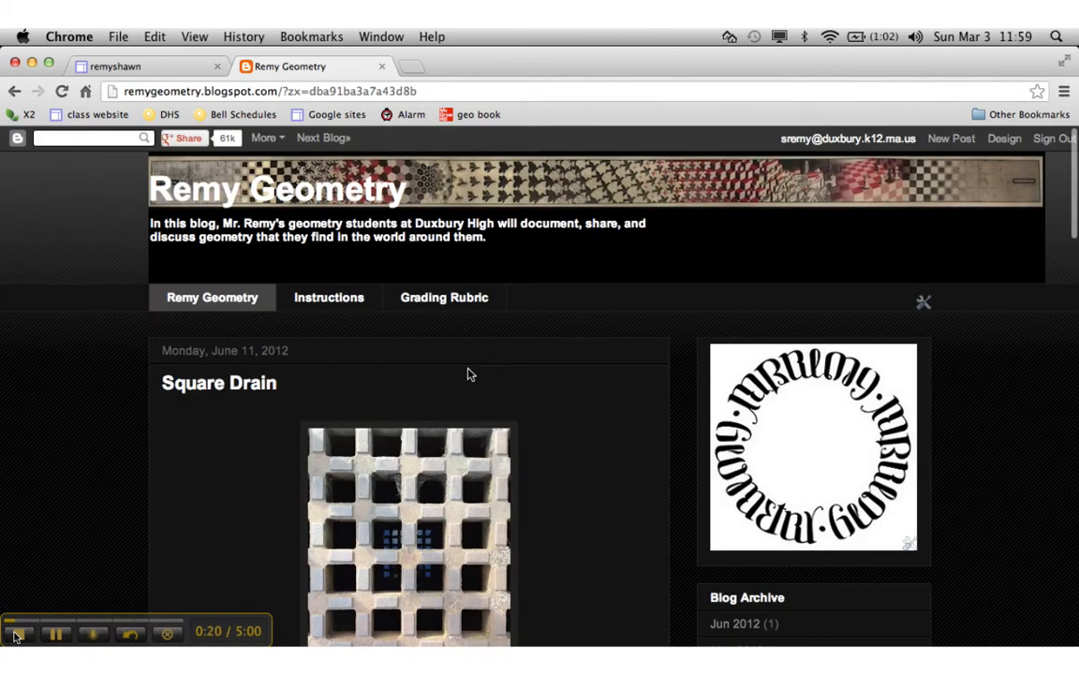
Step: Review the blog's Instructions page and its Grading Rubric, including the due dates, topic rubric and spelling criteria
left_click(348, 308)
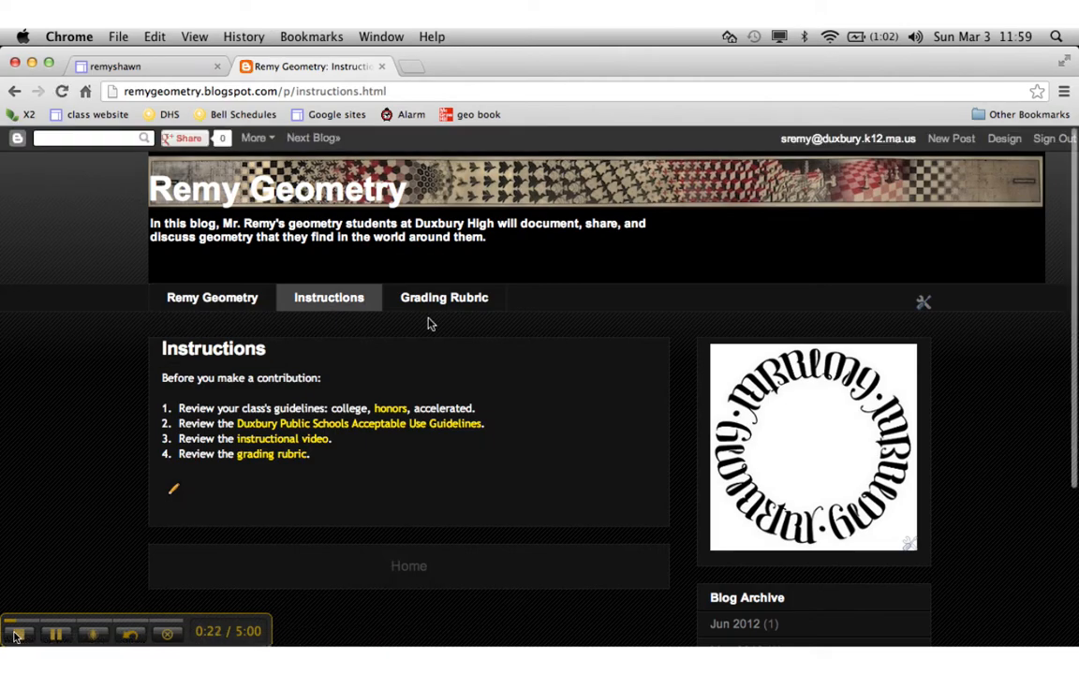
left_click(450, 301)
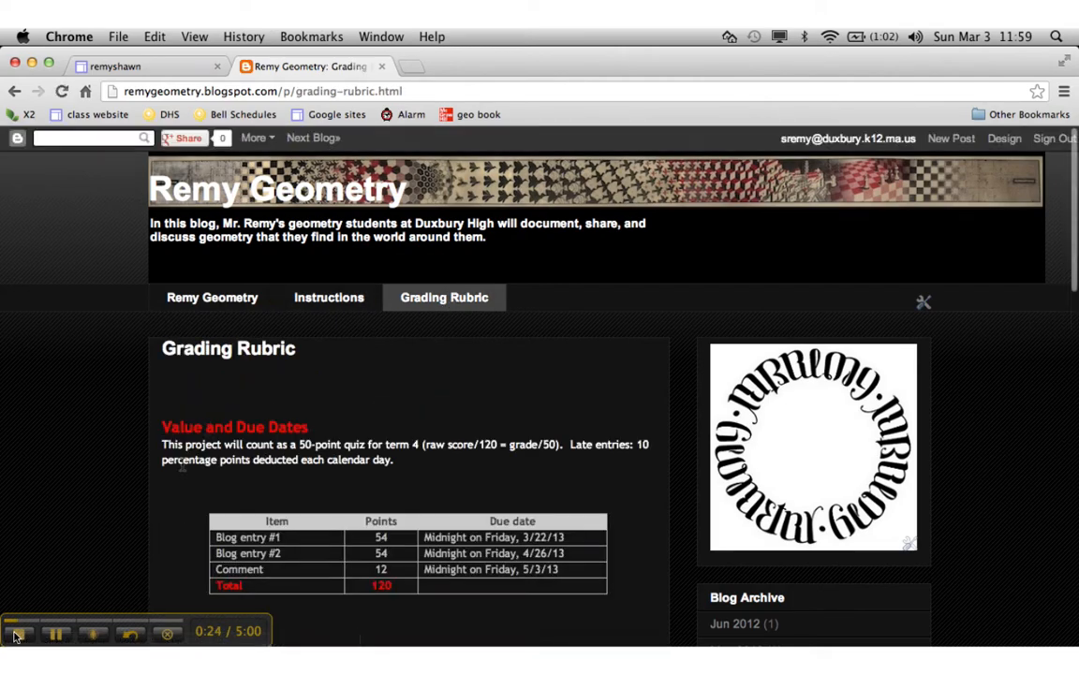
scroll(96, 566, "down", 5)
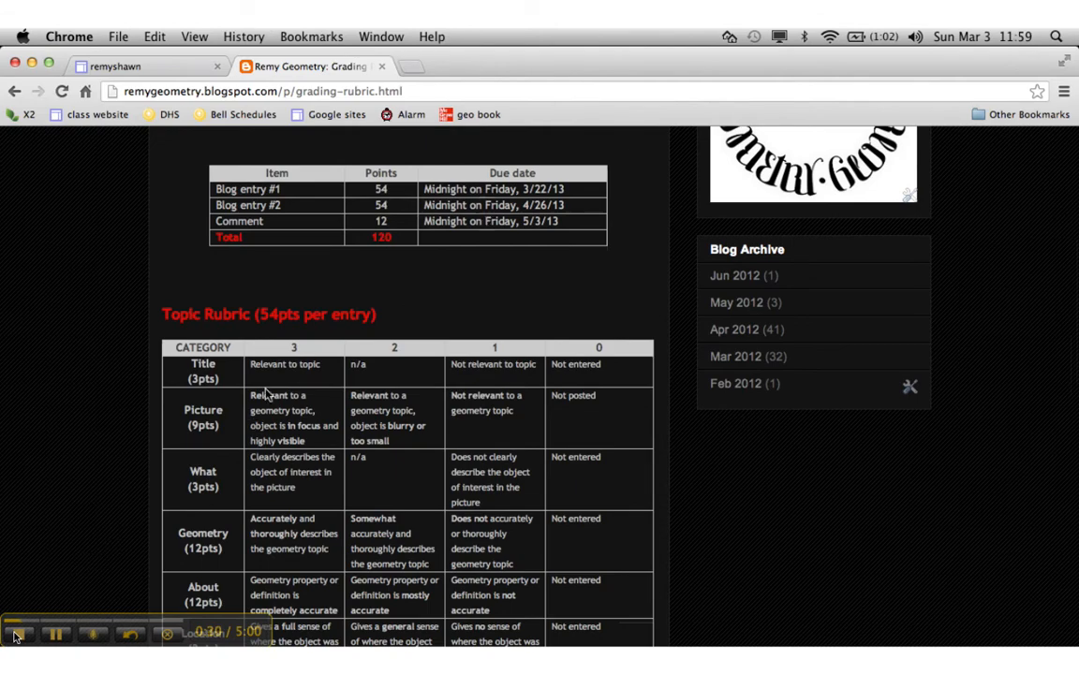
scroll(109, 476, "down", 5)
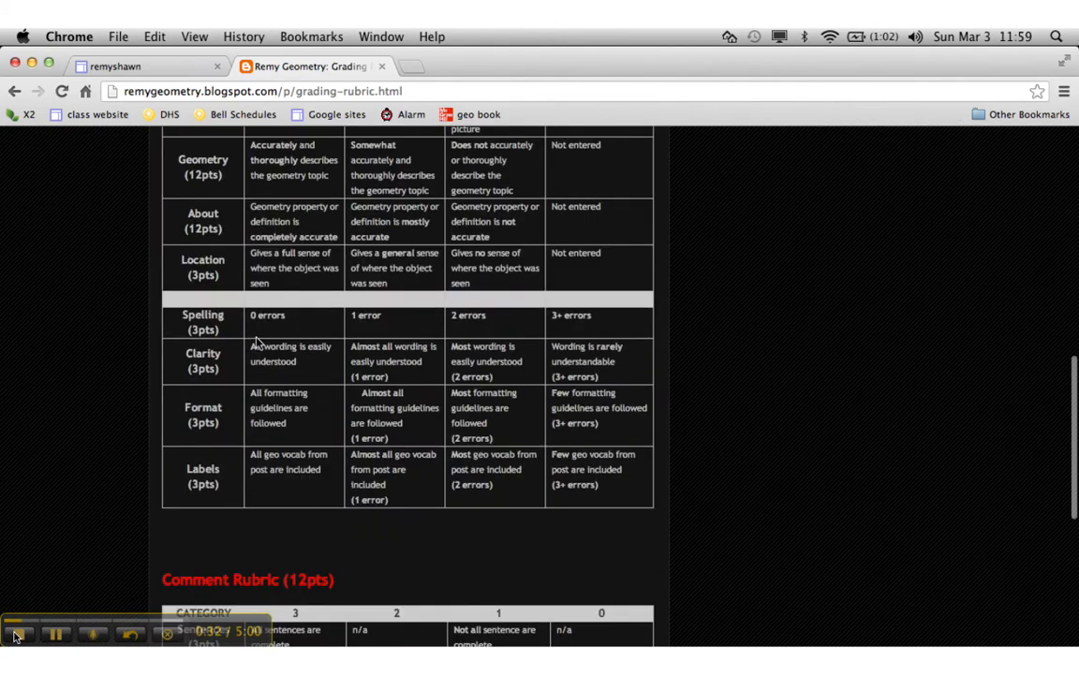
left_click_drag(254, 320, 618, 322)
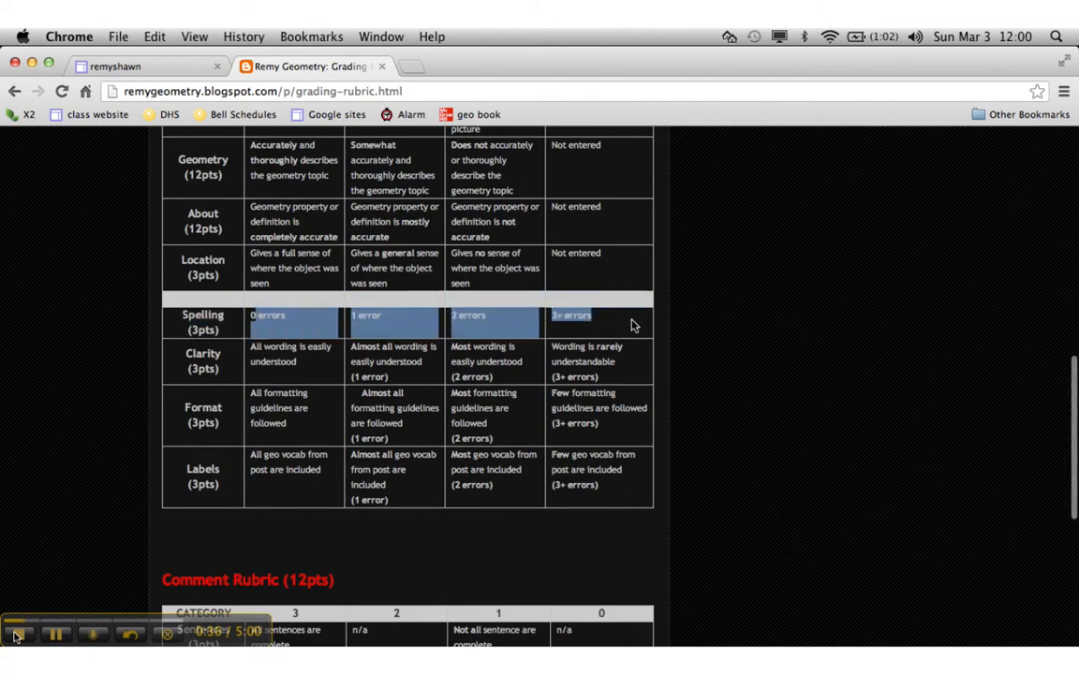
left_click(633, 323)
scroll(746, 269, "up", 10)
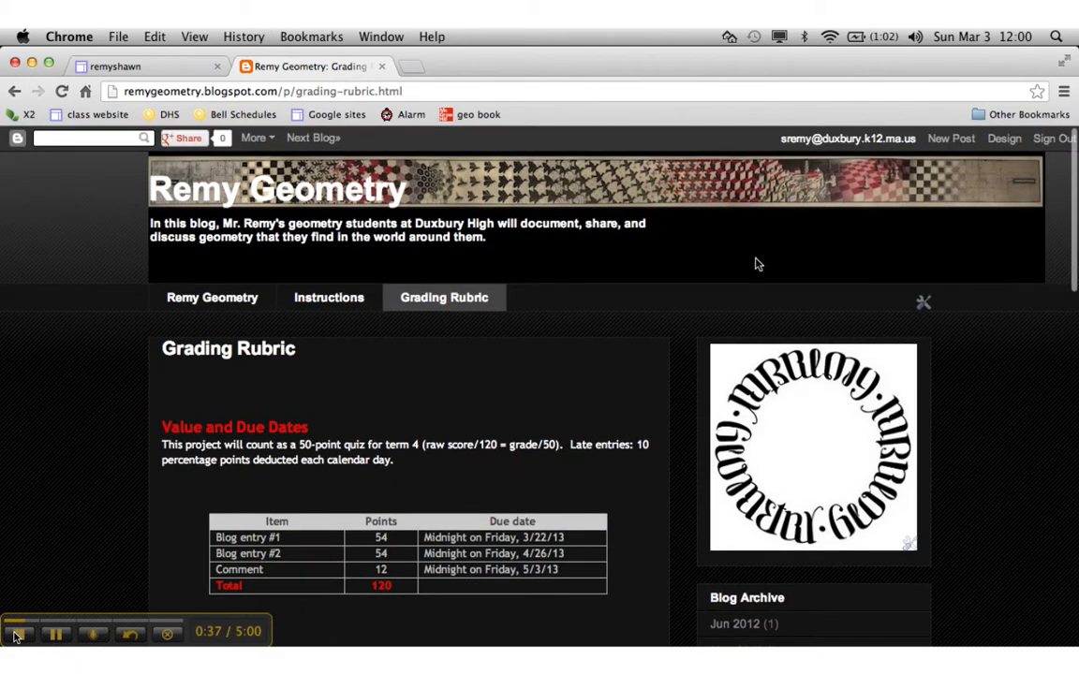
Step: Create a new blog post titled "Polygonal Painting"
left_click(953, 140)
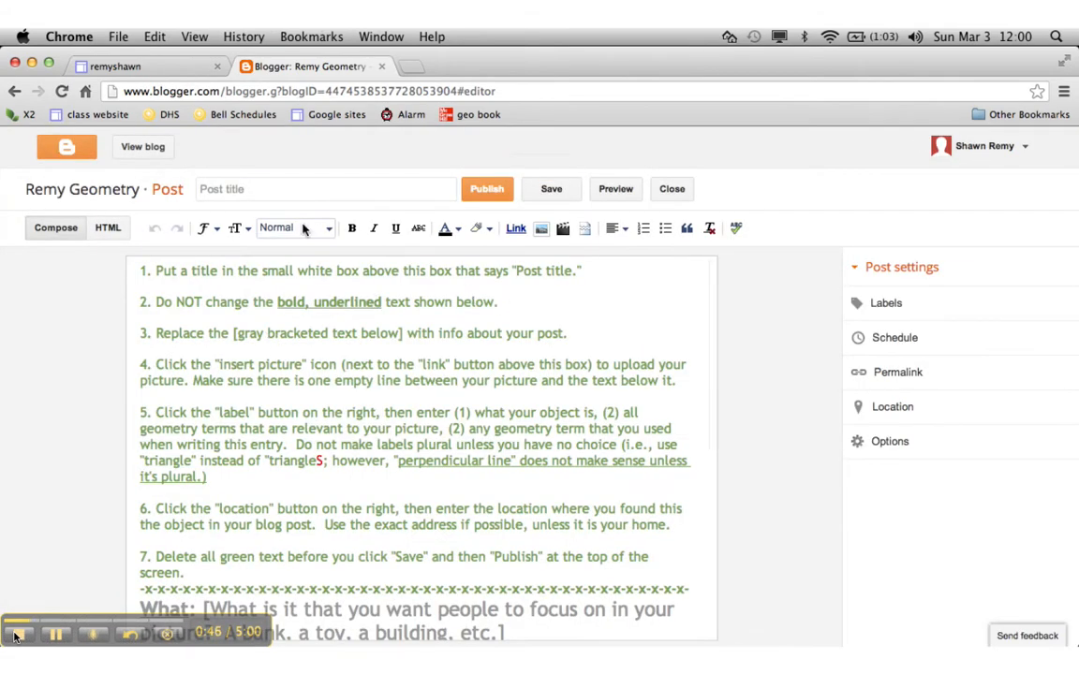
left_click(240, 190)
type("Pol")
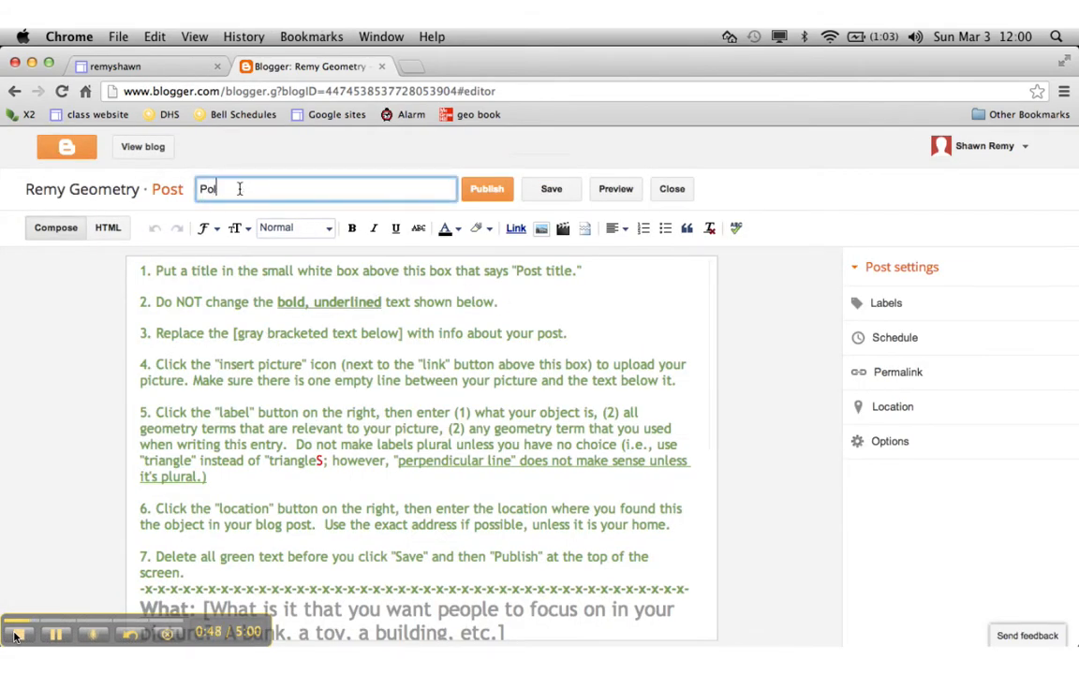
type("ygonsPainting")
Step: Replace the bracketed What placeholder with the line about the painting titled "Blue Savanna" copied from the Word document
scroll(195, 337, "down", 6)
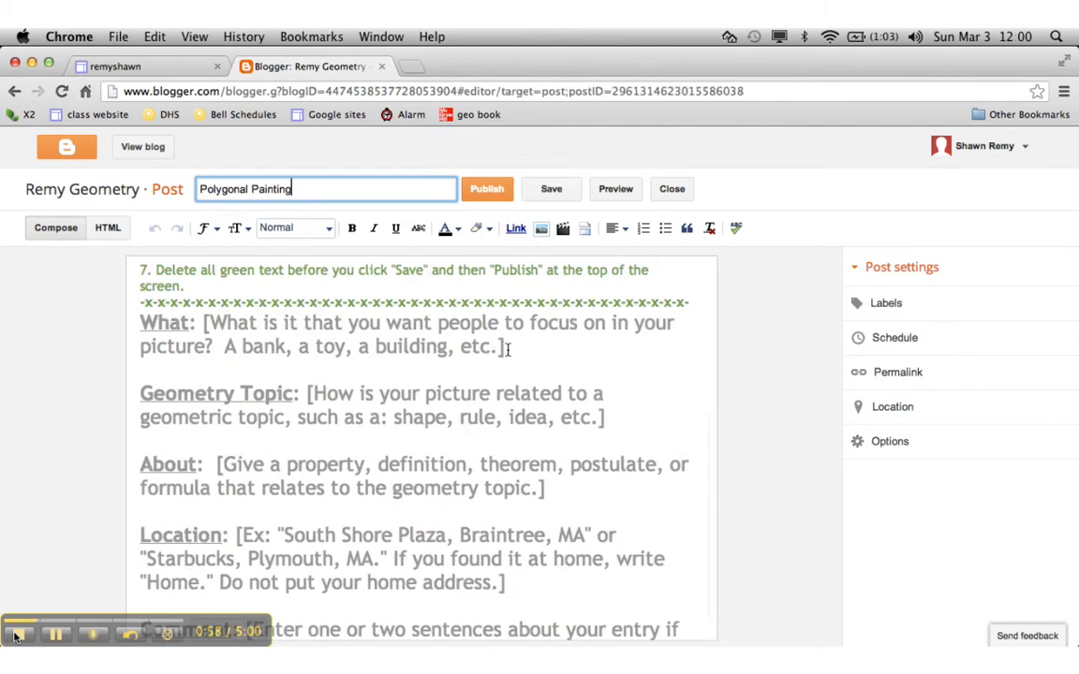
left_click_drag(507, 349, 205, 329)
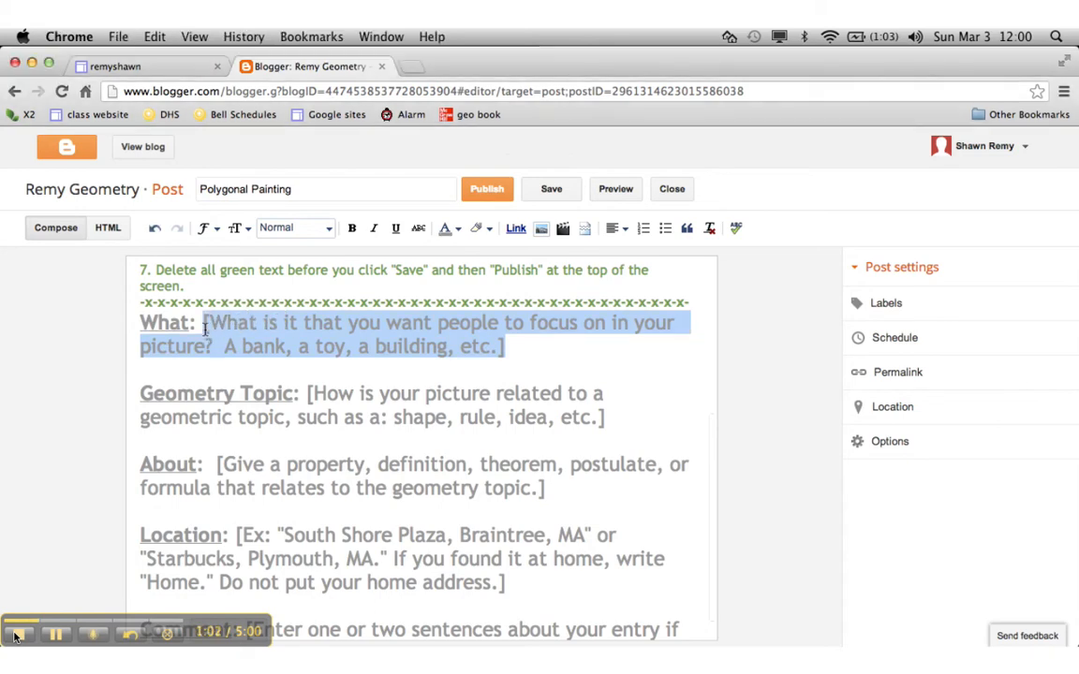
key("super+Tab")
key("super+Tab")
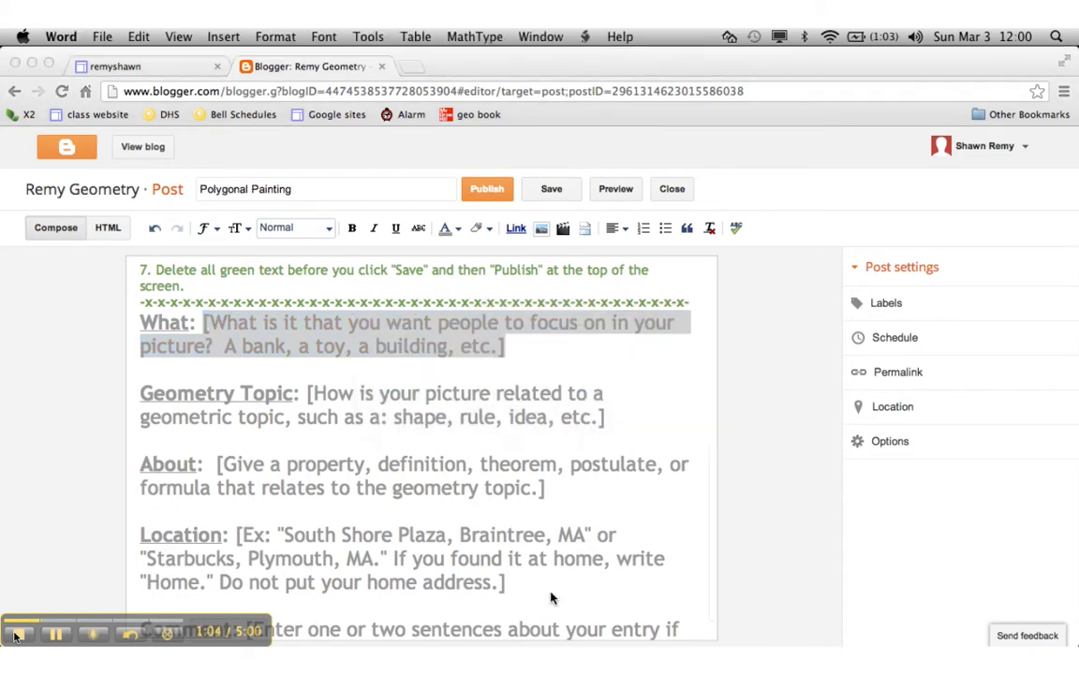
left_click(527, 644)
double_click(363, 314)
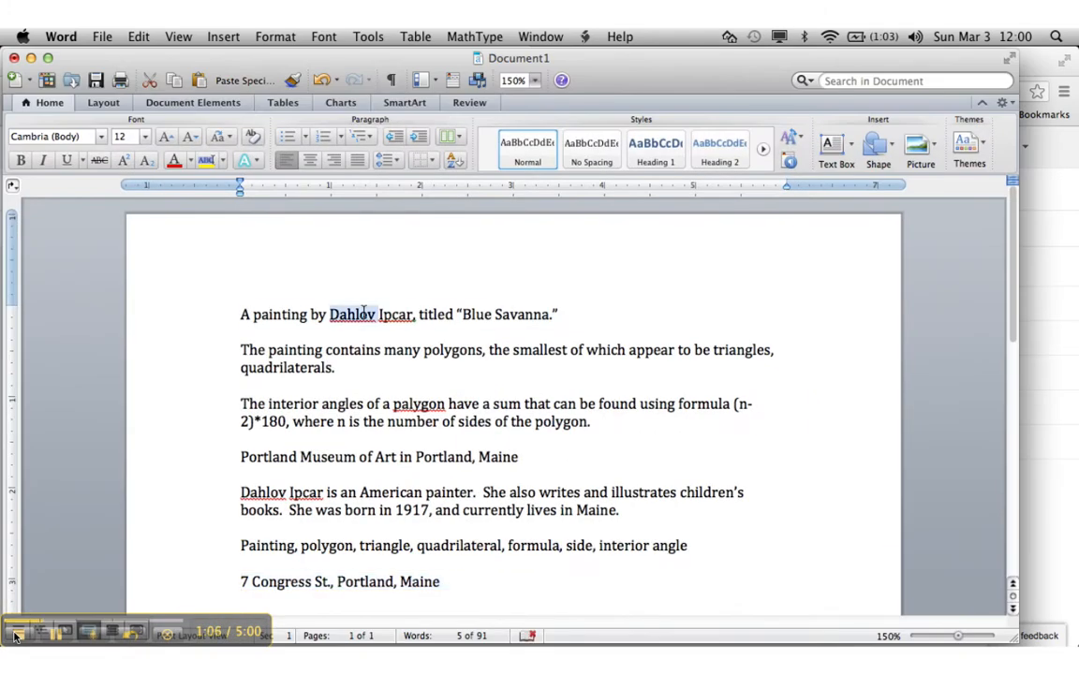
triple_click(363, 314)
key("super+c")
key("super+Tab")
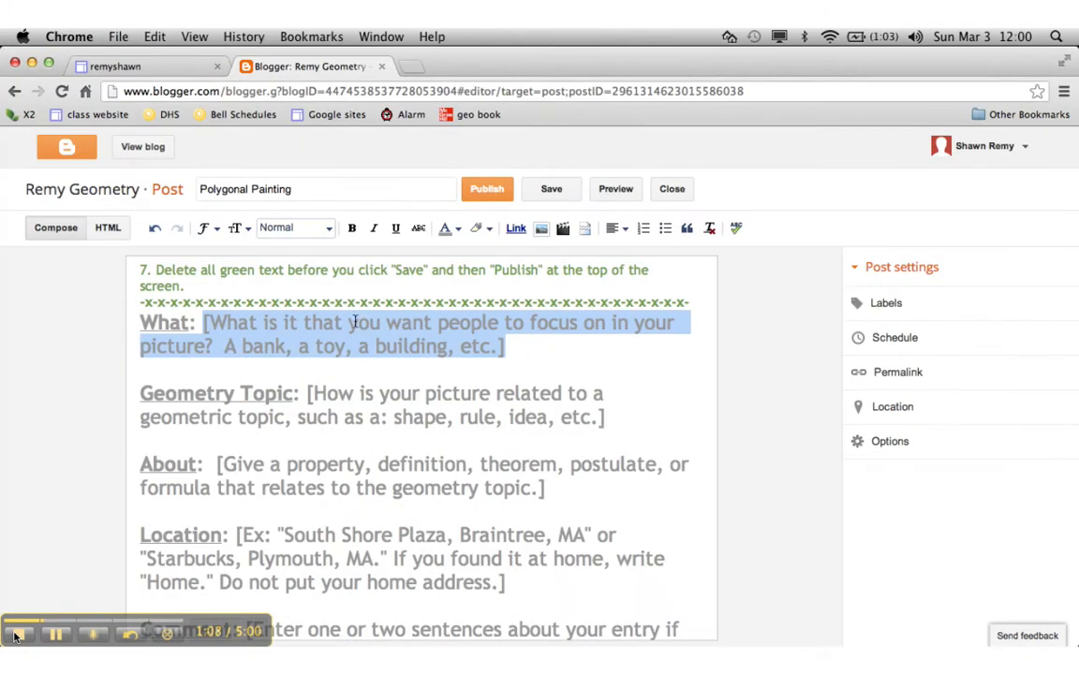
key("super+v")
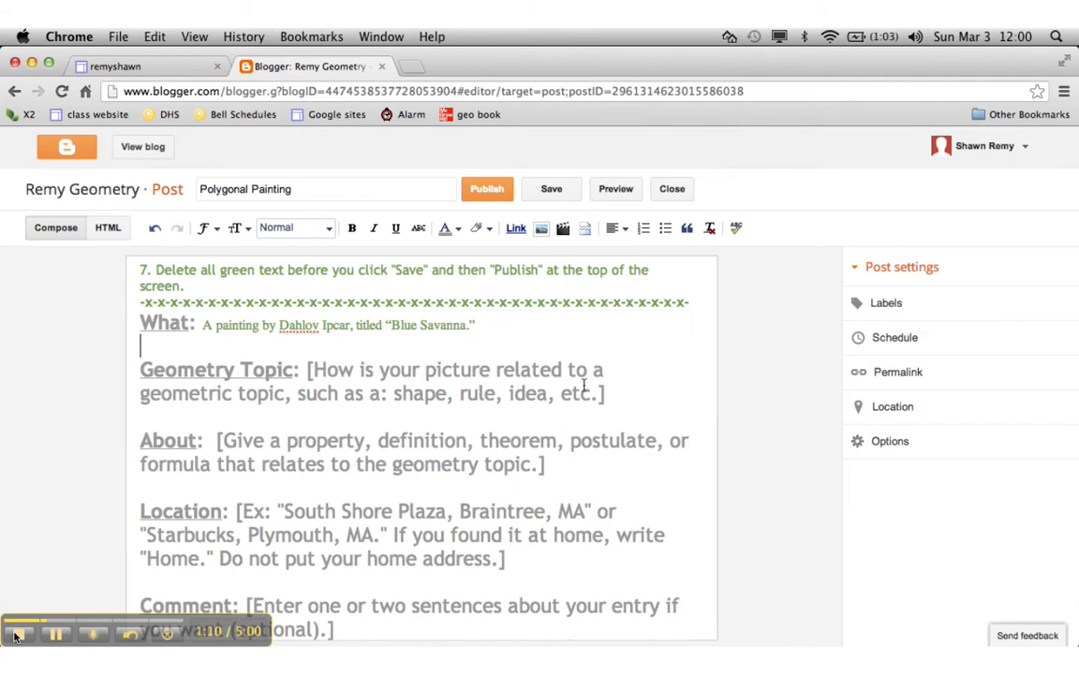
Step: Replace the bracketed Geometry Topic placeholder with the Word document's paragraph about the painting containing many polygons
left_click_drag(605, 392, 307, 380)
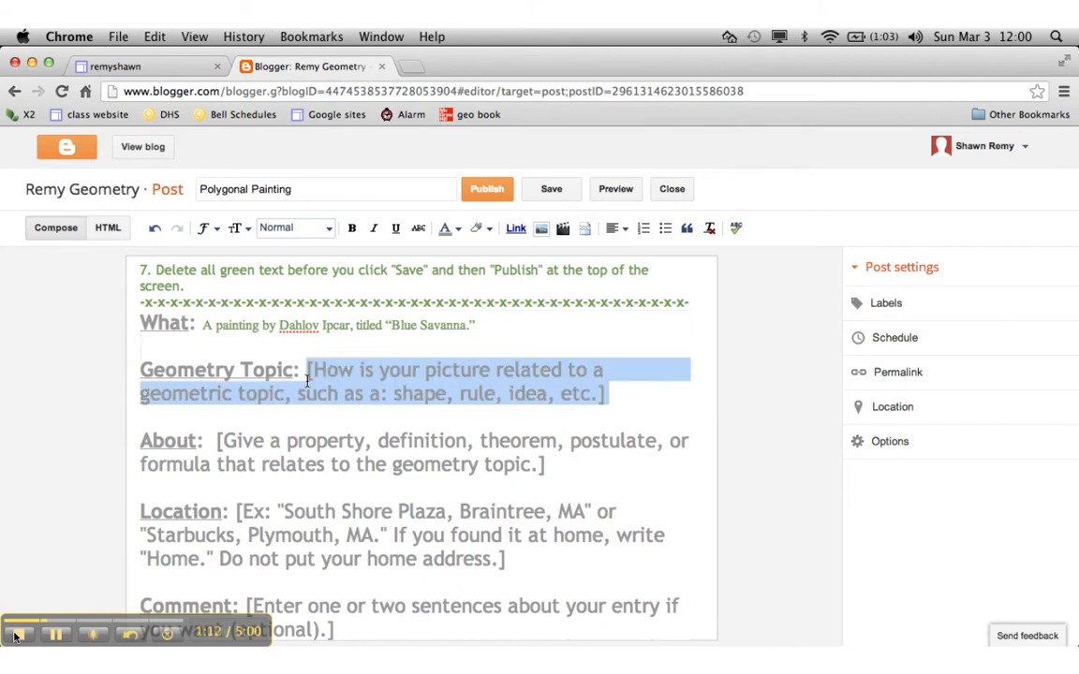
key("super+Tab")
triple_click(304, 370)
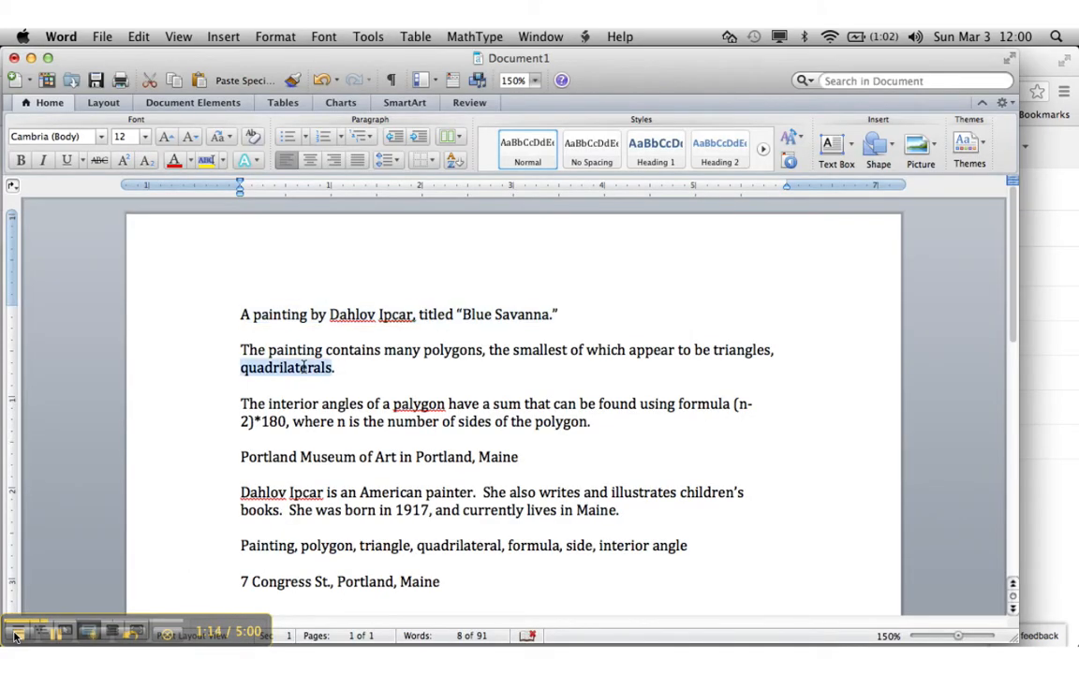
key("super+c")
key("super+Tab")
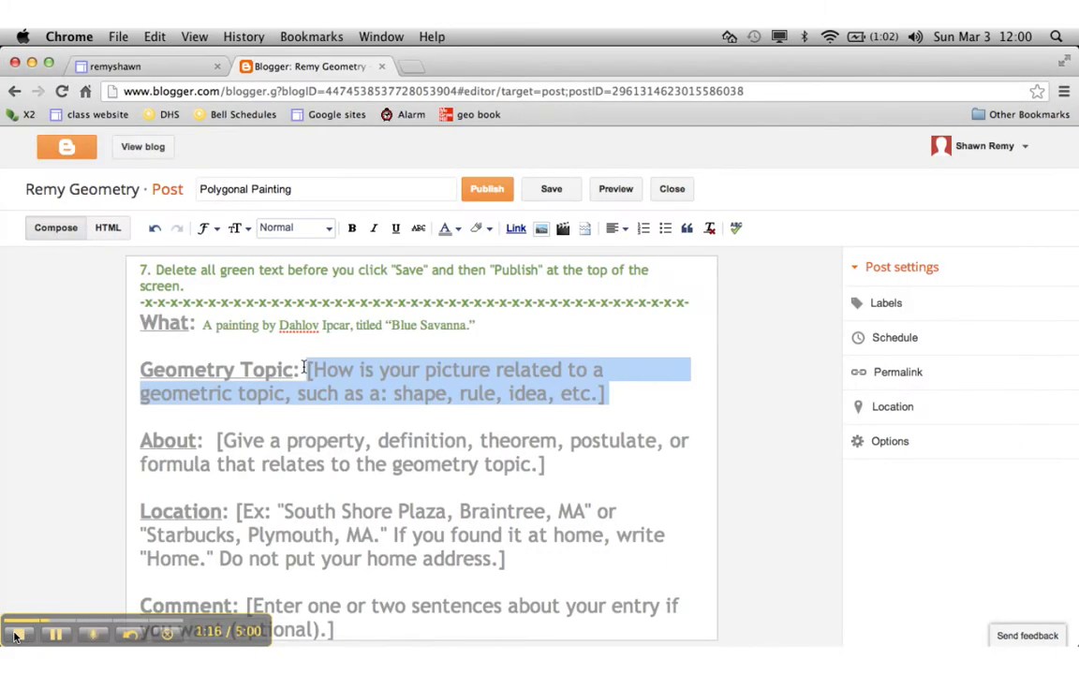
key("super+v")
left_click(299, 387)
key("Delete")
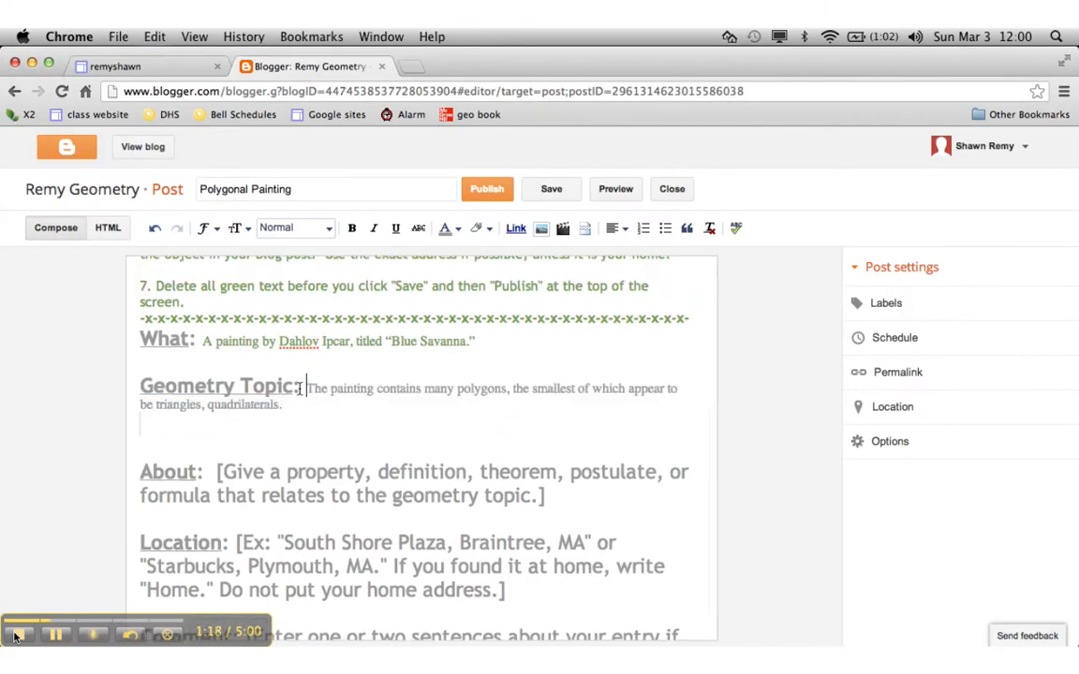
Step: Replace the bracketed About placeholder with the Word document's interior angles paragraph and correct "palygon" to "polygon" in the post
left_click_drag(551, 496, 218, 479)
key("super+Tab")
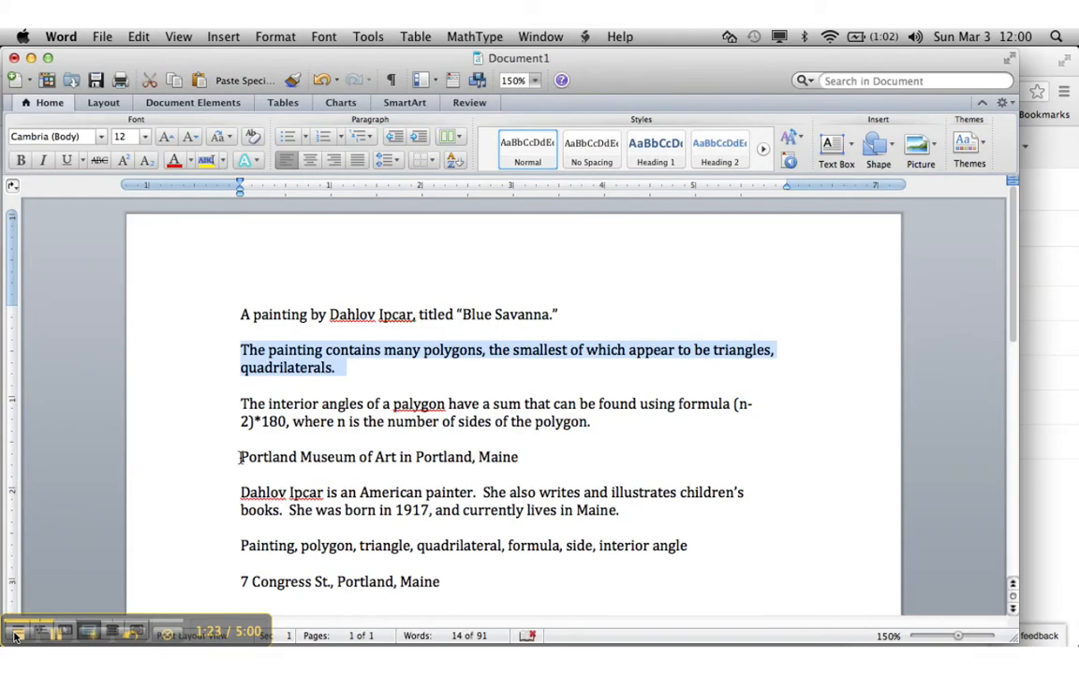
triple_click(274, 421)
key("super+c")
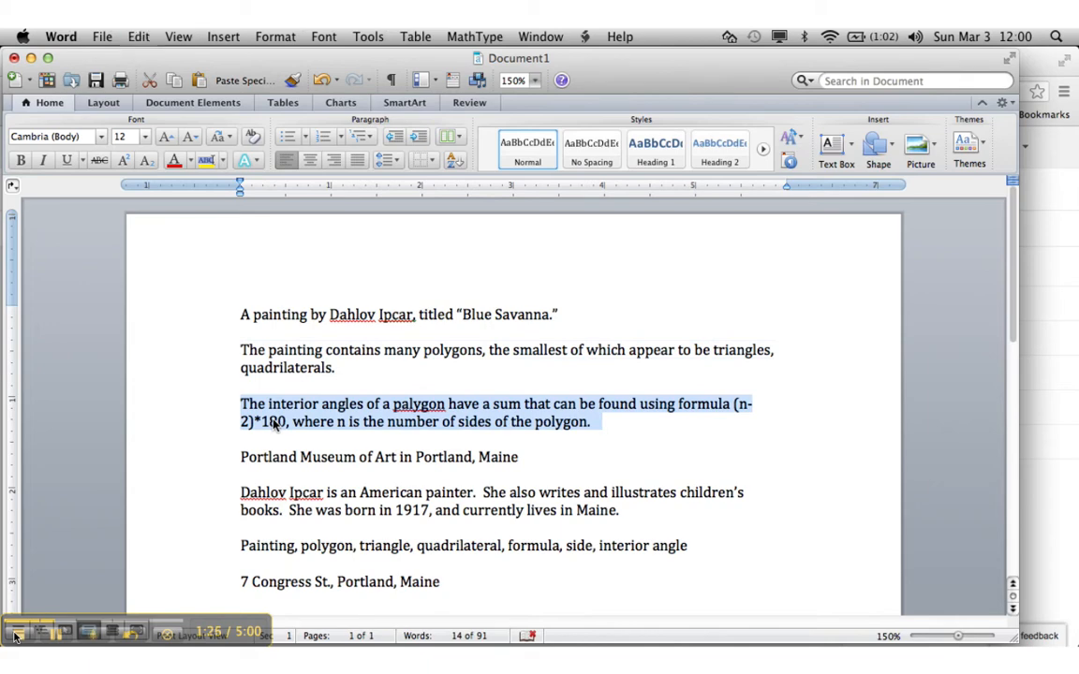
key("super+Tab")
key("super+v")
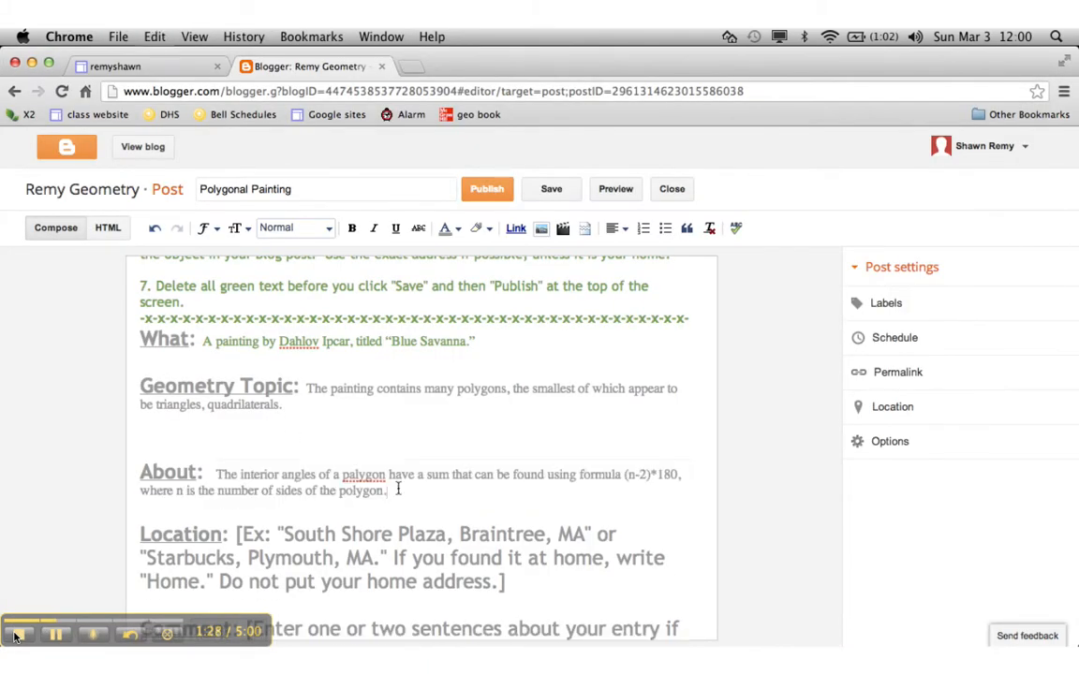
left_click_drag(353, 472, 350, 473)
type("o")
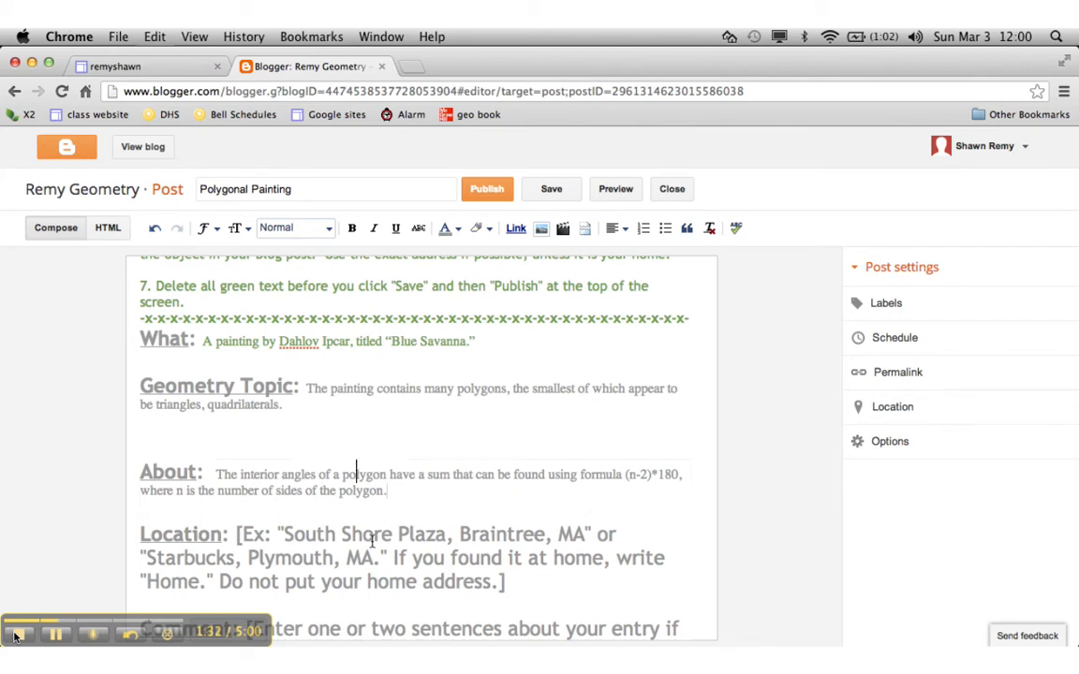
Step: Replace the bracketed Location placeholder with "Portland Museum of Art in Portland, Maine" copied from the Word document
scroll(387, 608, "down", 1)
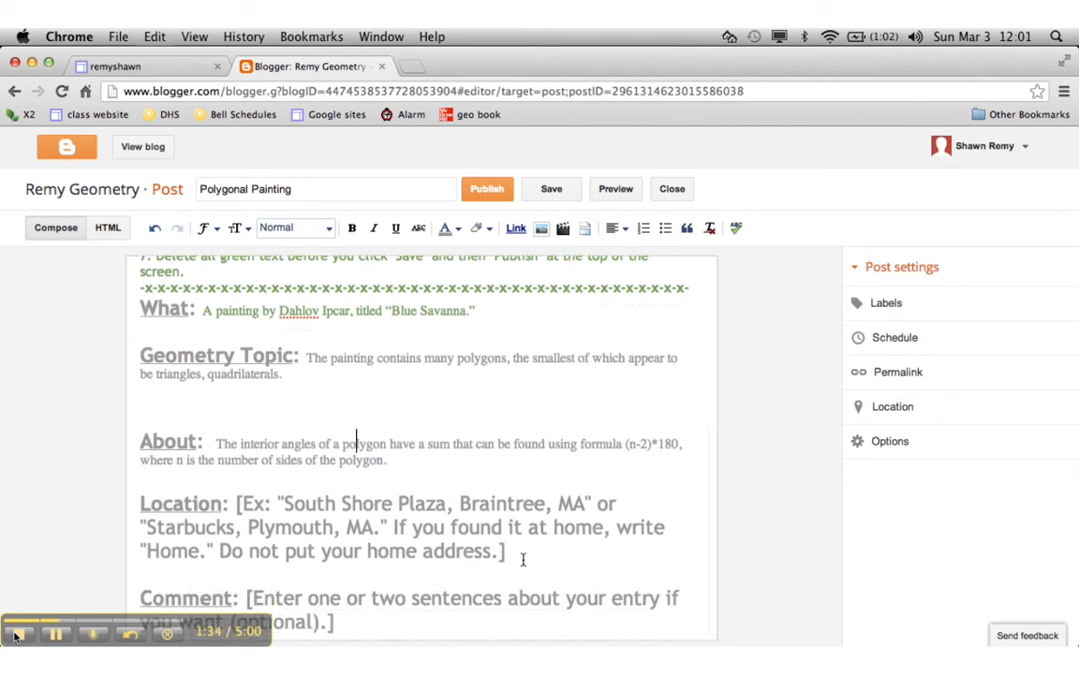
left_click_drag(518, 555, 236, 509)
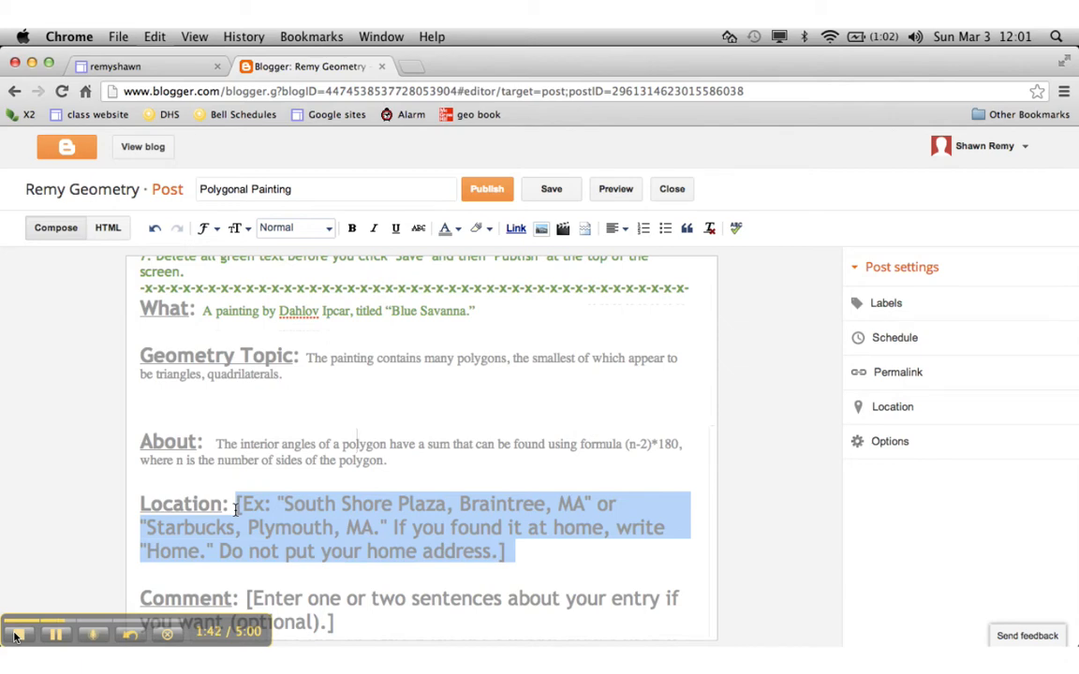
key("super+Tab")
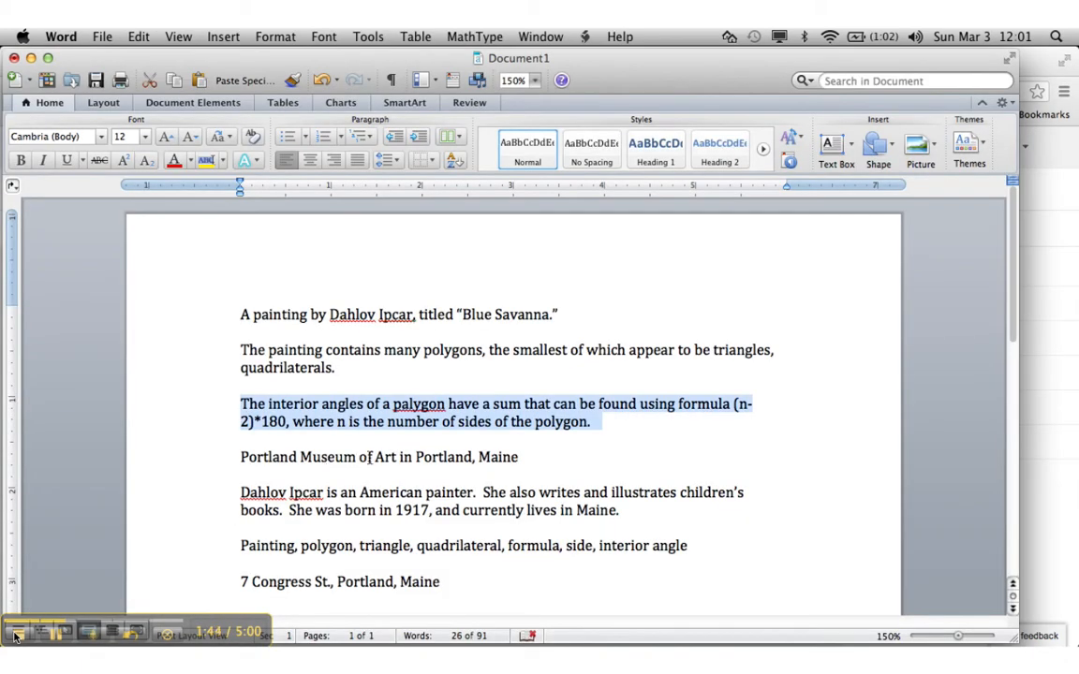
left_click_drag(520, 460, 291, 455)
key("super+c")
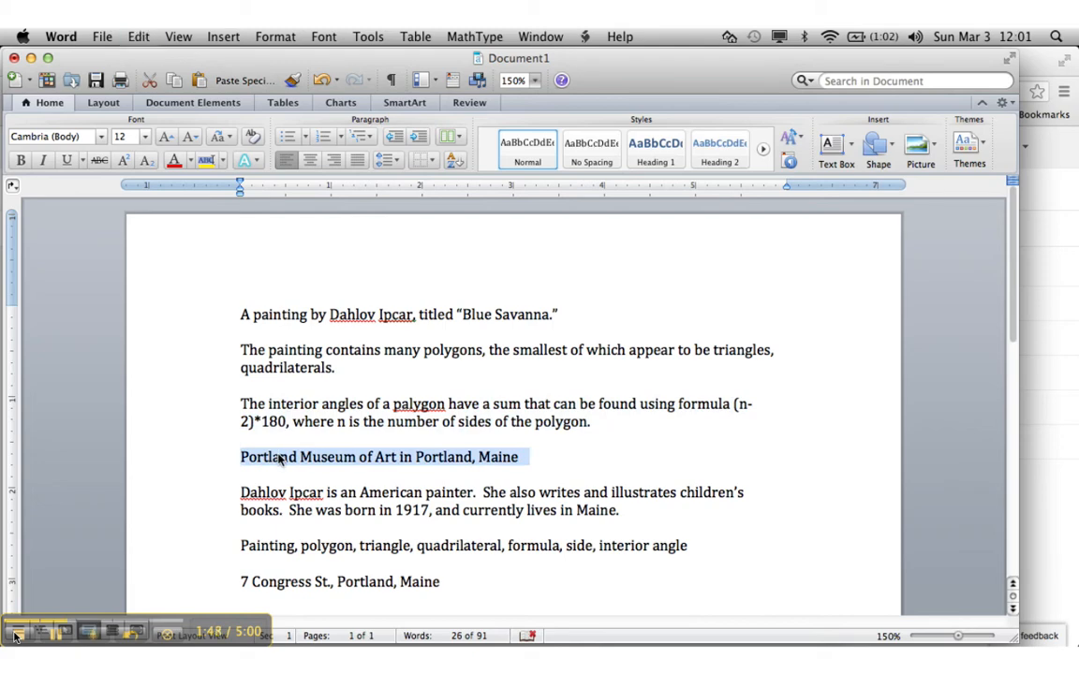
key("super+Tab")
key("super+v")
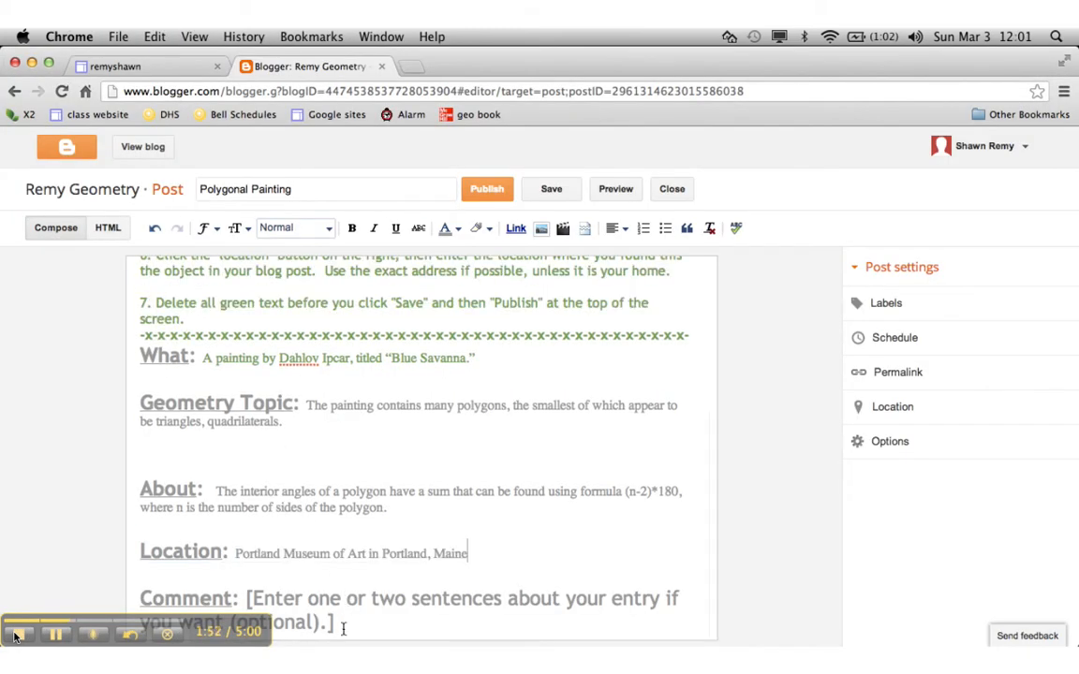
Step: Replace the bracketed Comment placeholder with the Word document's paragraph about the American painter who also writes and illustrates children's books
left_click_drag(343, 629, 245, 598)
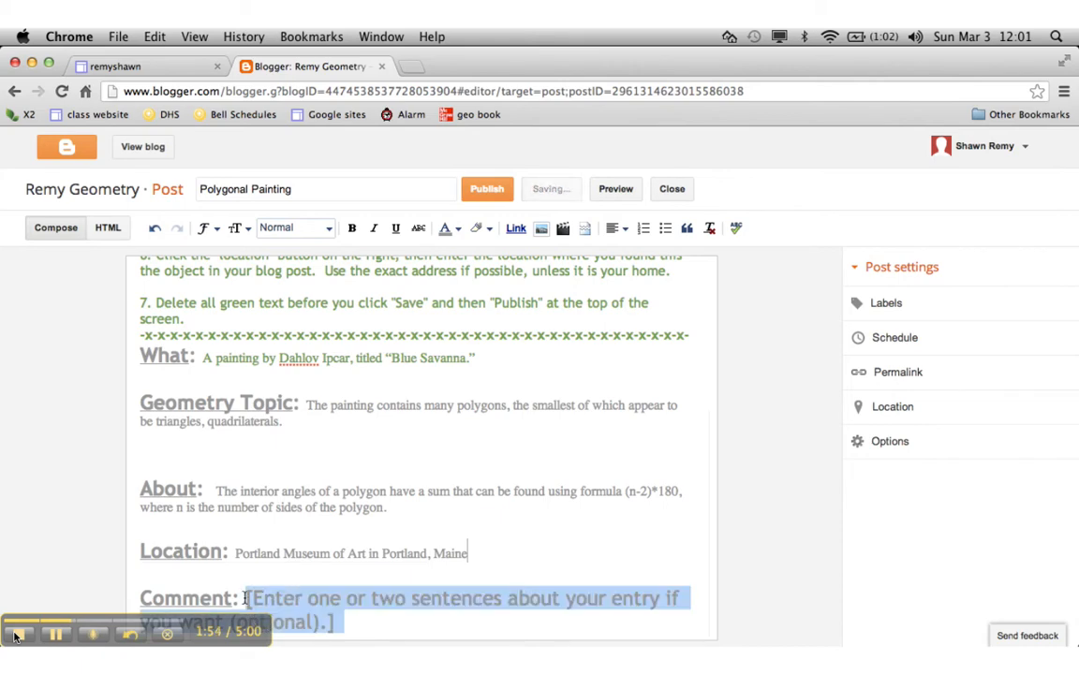
key("super+Tab")
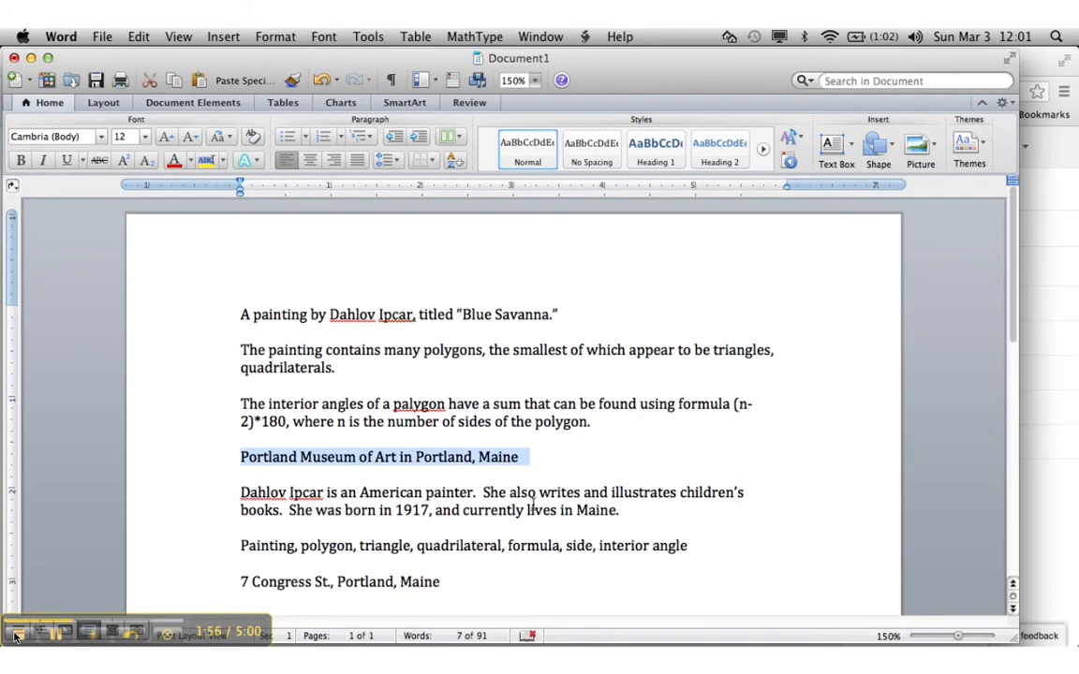
left_click_drag(633, 507, 255, 497)
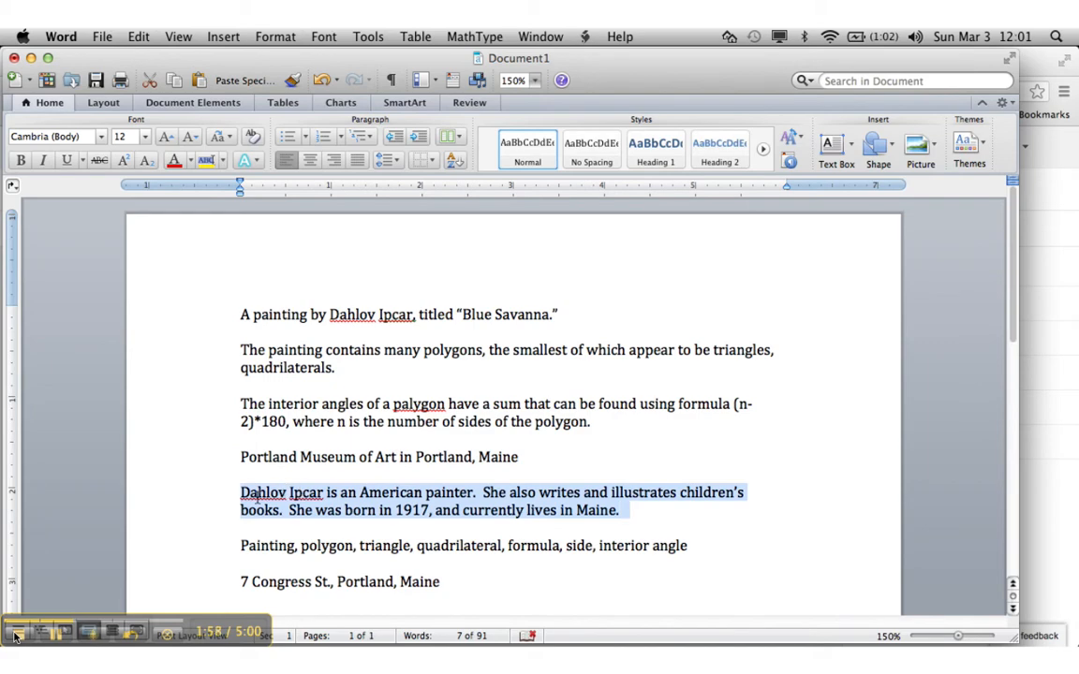
key("super+c")
key("super+Tab")
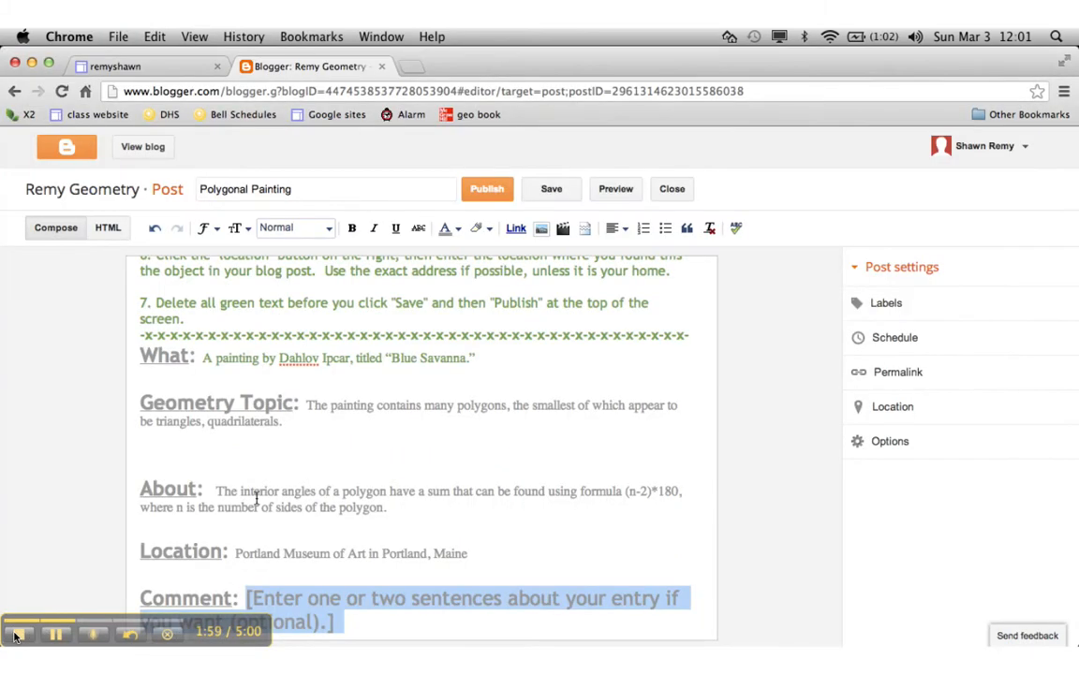
key("super+v")
scroll(256, 499, "down", 1)
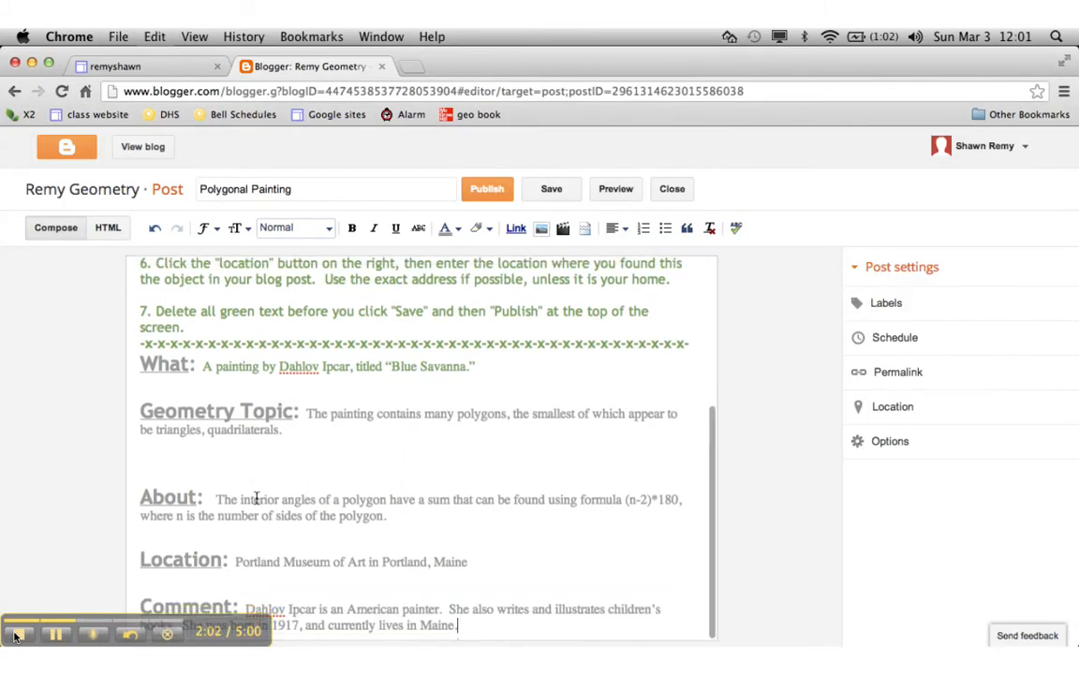
Step: Change the font and enlarge the text size of all sections from What to Comment so the pasted text matches the headings
scroll(298, 542, "up", 1)
scroll(297, 543, "up", 5)
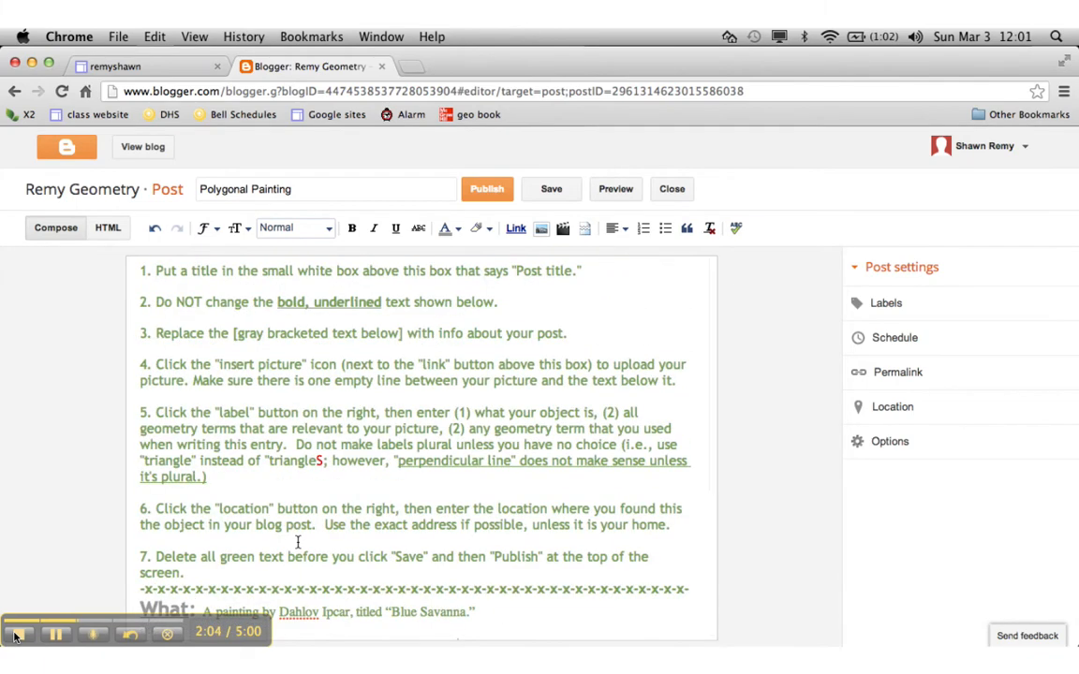
scroll(298, 543, "down", 1)
scroll(298, 542, "down", 5)
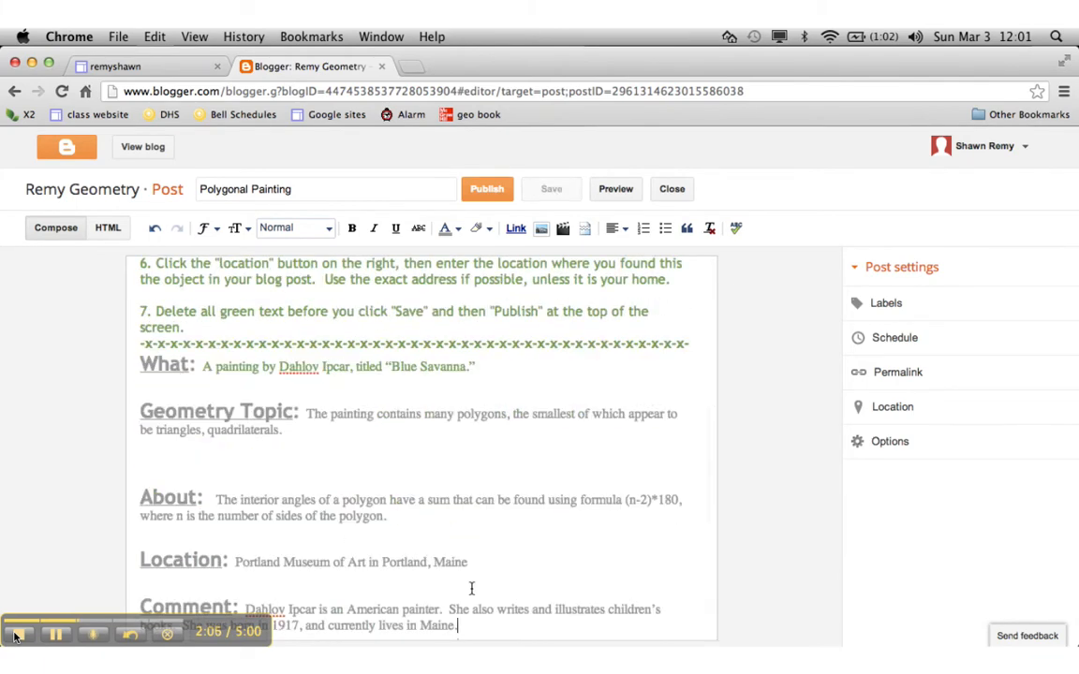
left_click_drag(470, 630, 134, 368)
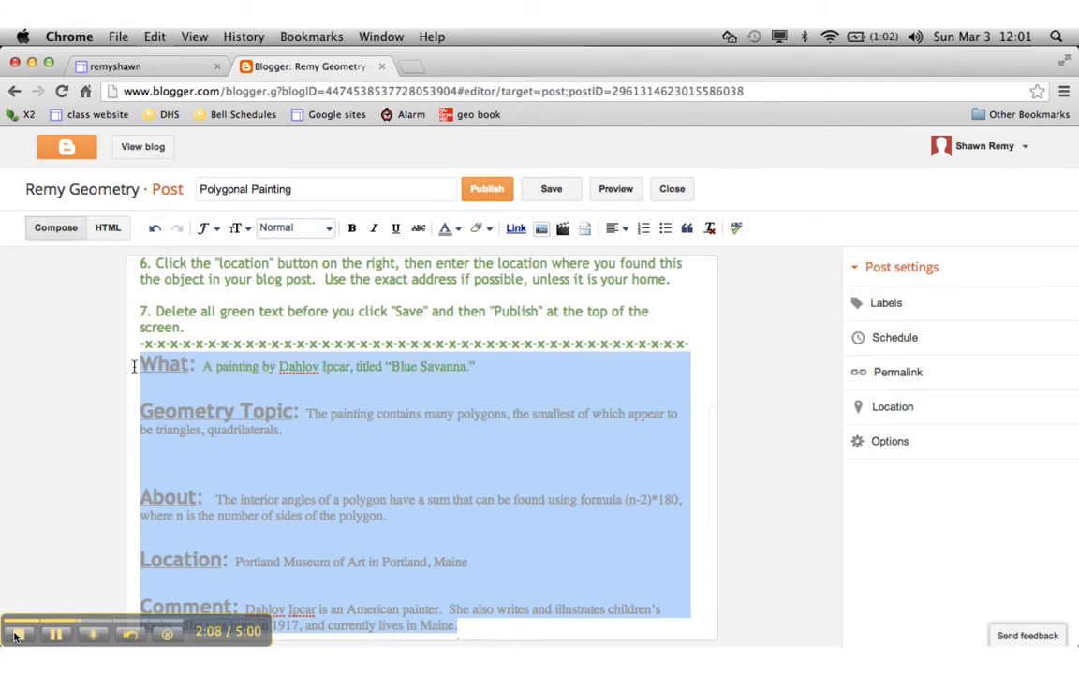
left_click(207, 228)
left_click(228, 377)
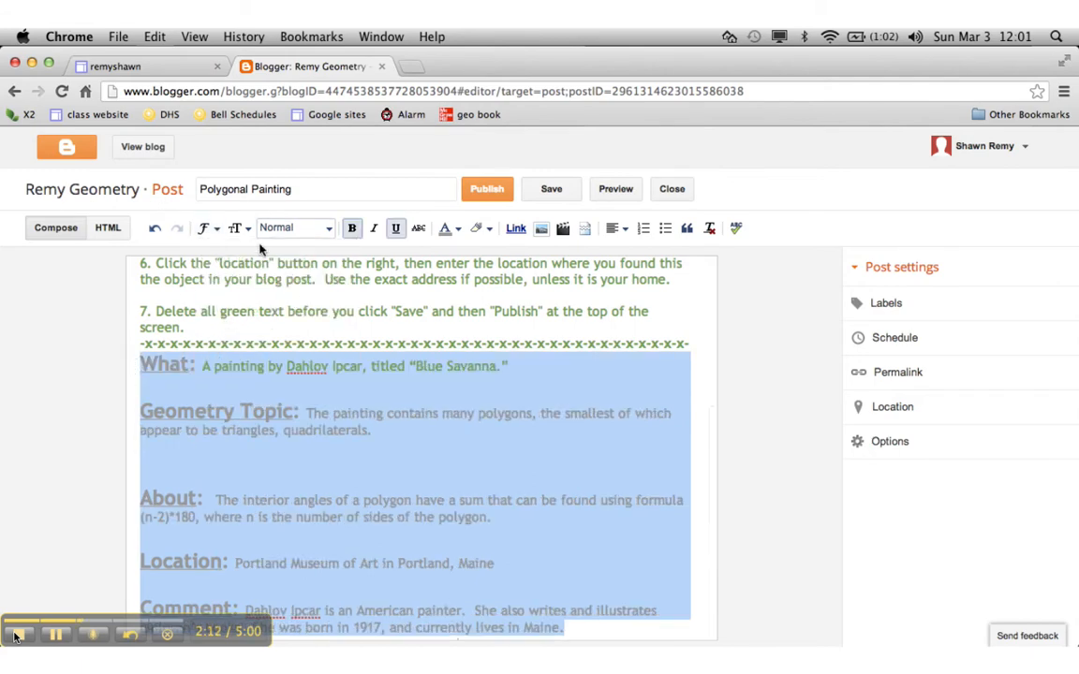
left_click(237, 229)
left_click(253, 316)
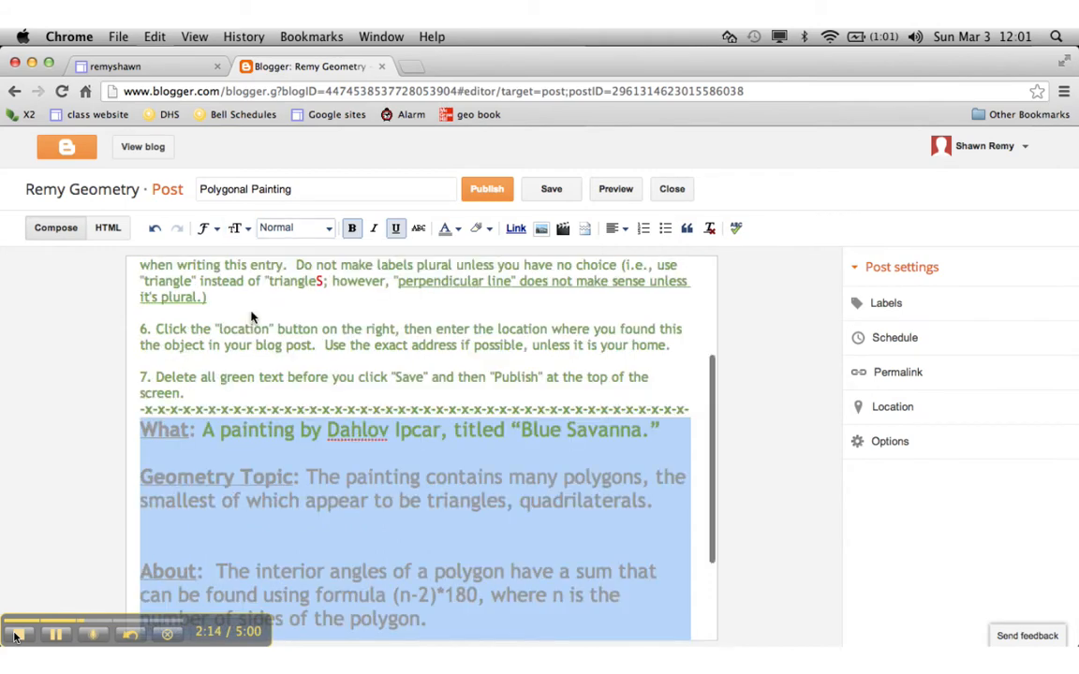
Step: Color the What to Comment sections gray, RGB (153, 153, 153), and remove the extra blank line above About
left_click(454, 231)
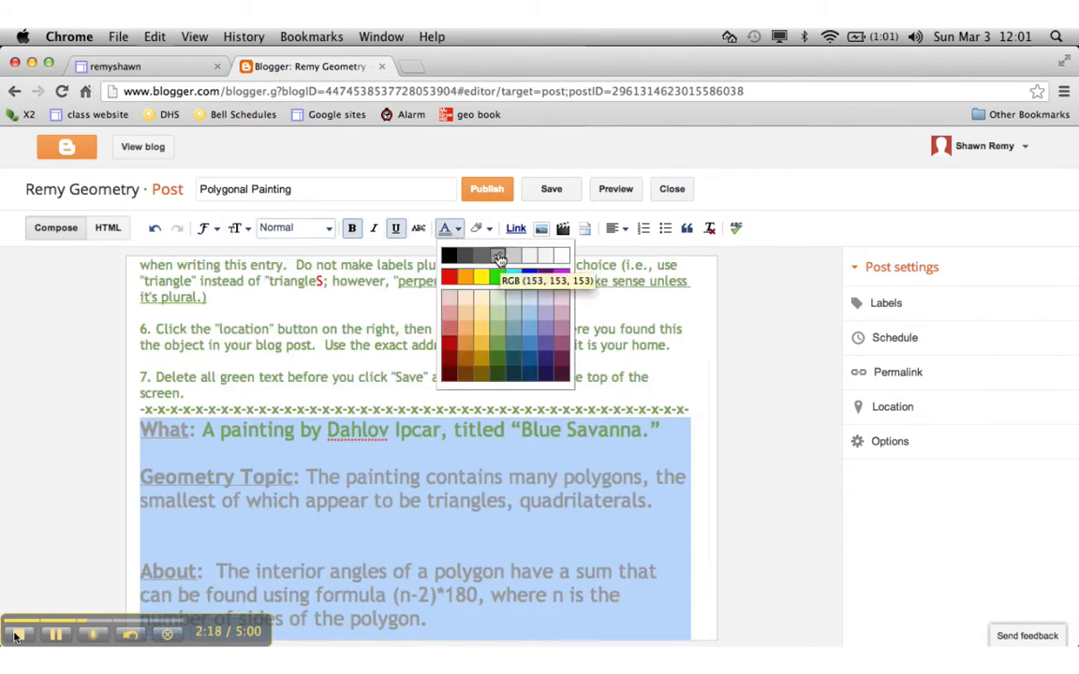
left_click(499, 256)
left_click(410, 448)
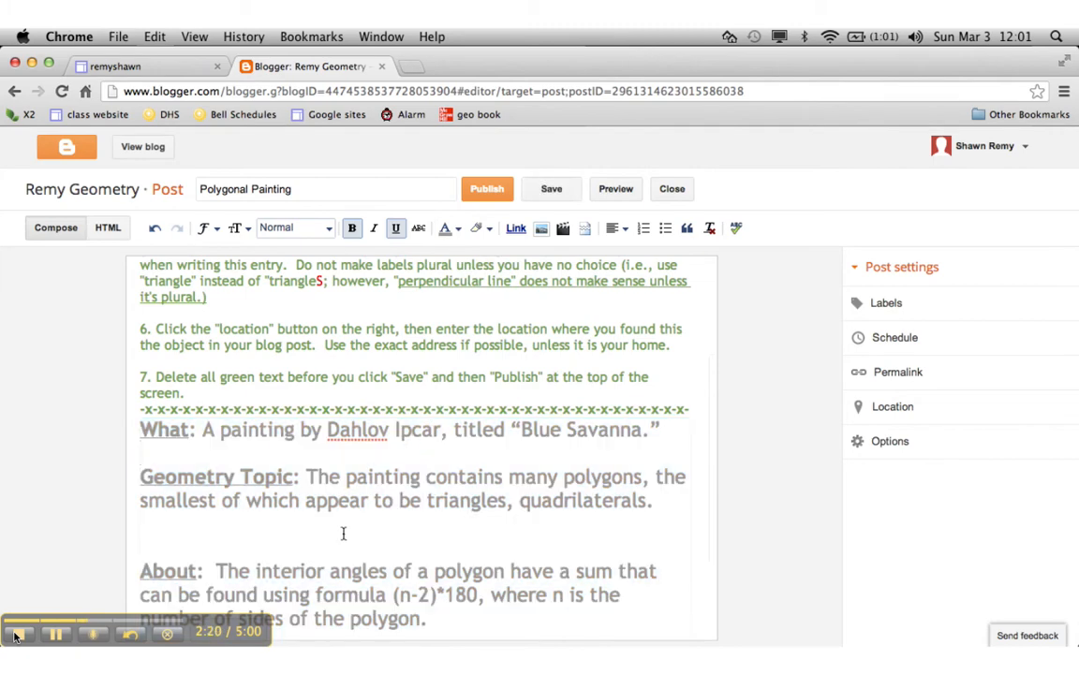
scroll(340, 539, "down", 1)
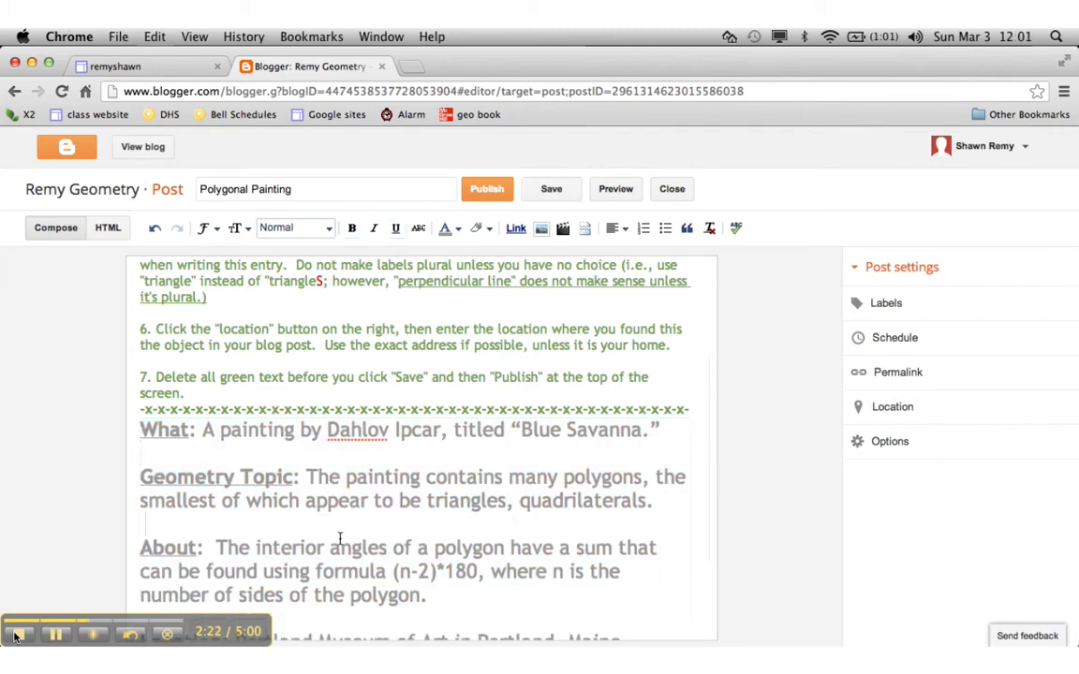
scroll(340, 539, "down", 3)
Step: Upload the picture "blue savanna.jpg" from the Desktop and insert it into the post
scroll(340, 539, "up", 5)
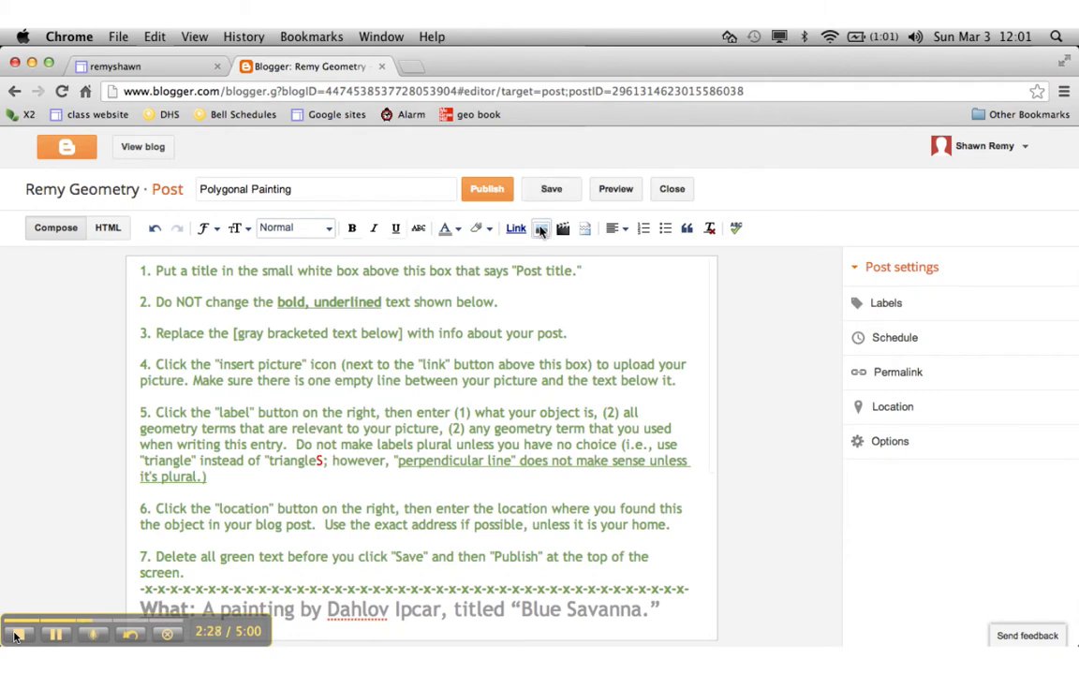
left_click(541, 229)
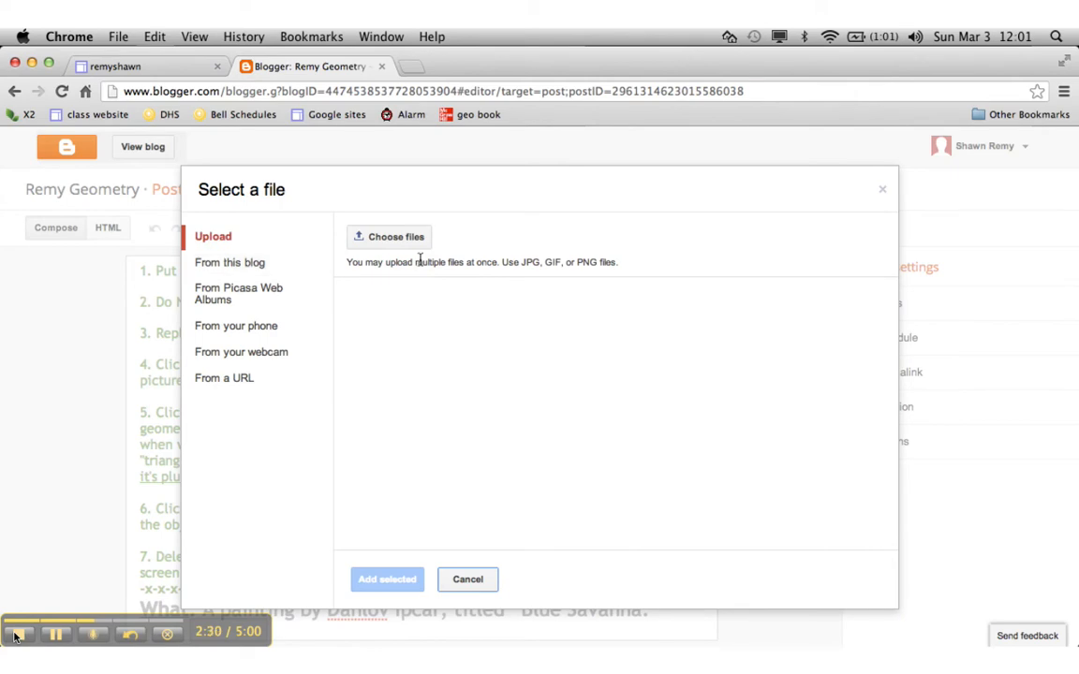
left_click(416, 233)
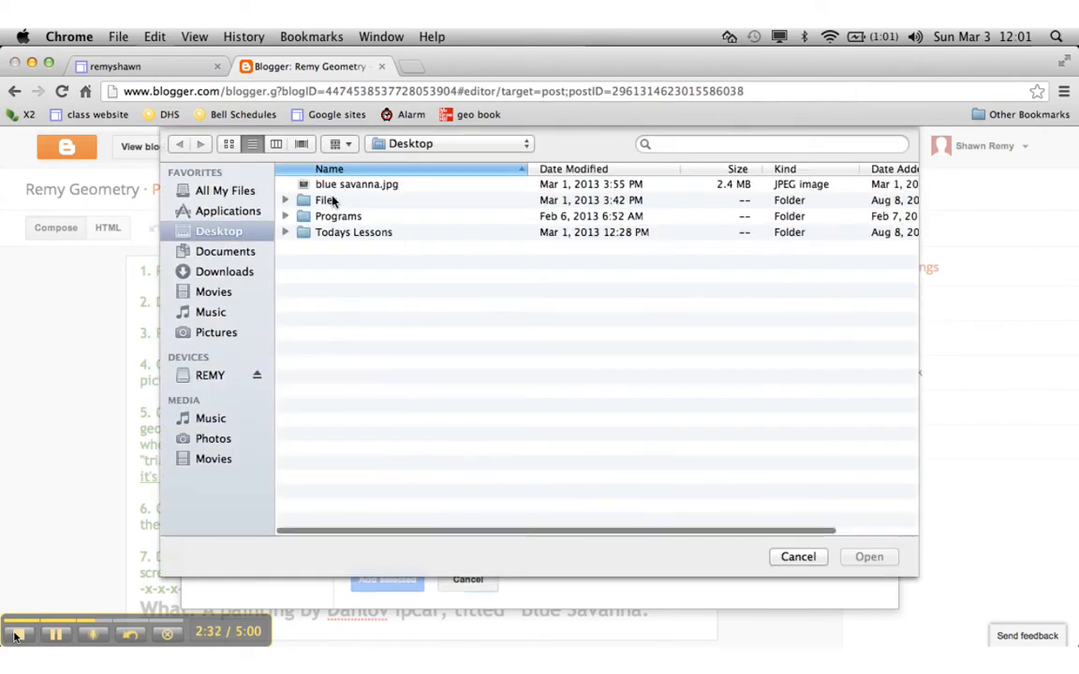
double_click(356, 185)
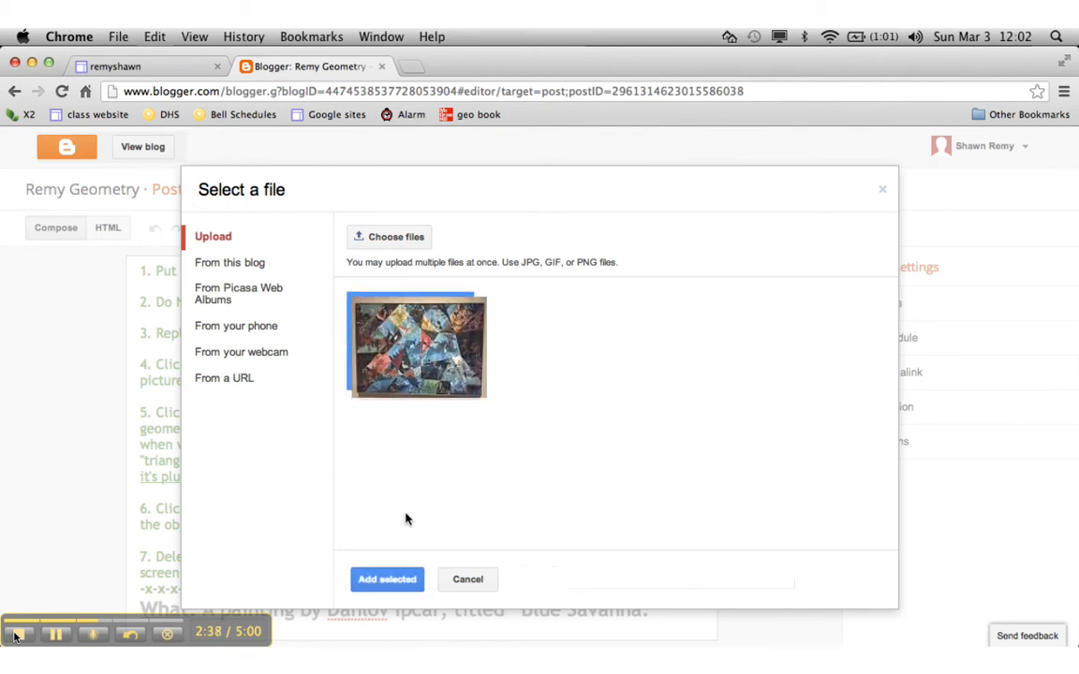
left_click(391, 580)
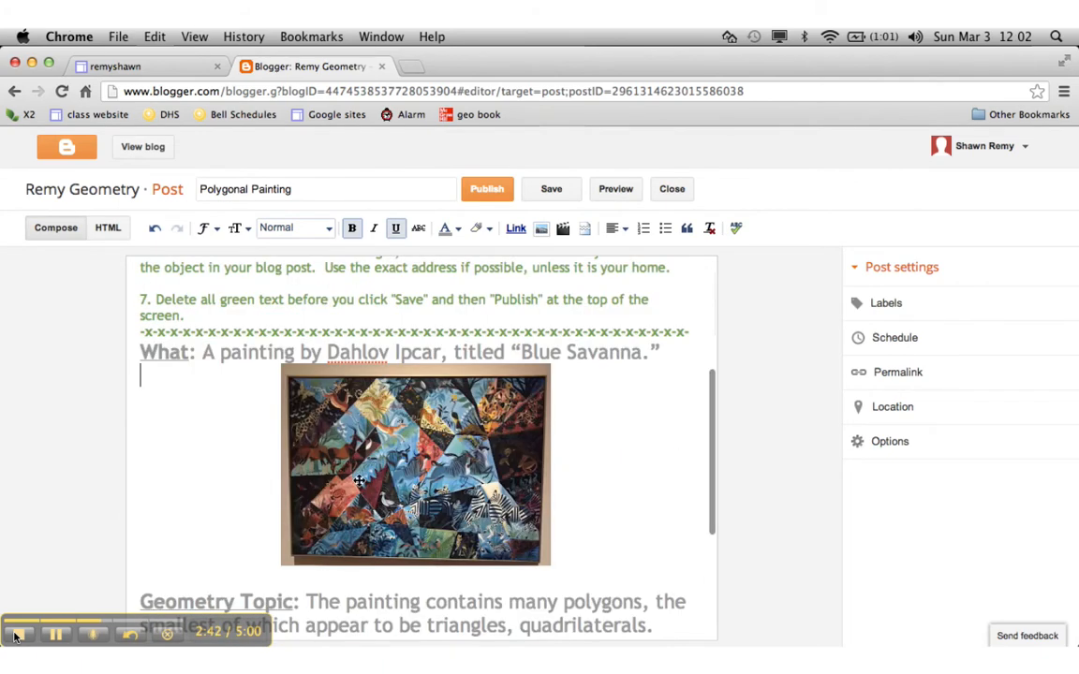
Step: Move the painting picture above the What line and put an empty line between the picture and the text
mouse_move(323, 417)
left_mouse_down()
mouse_move(225, 404)
mouse_move(222, 349)
left_mouse_up()
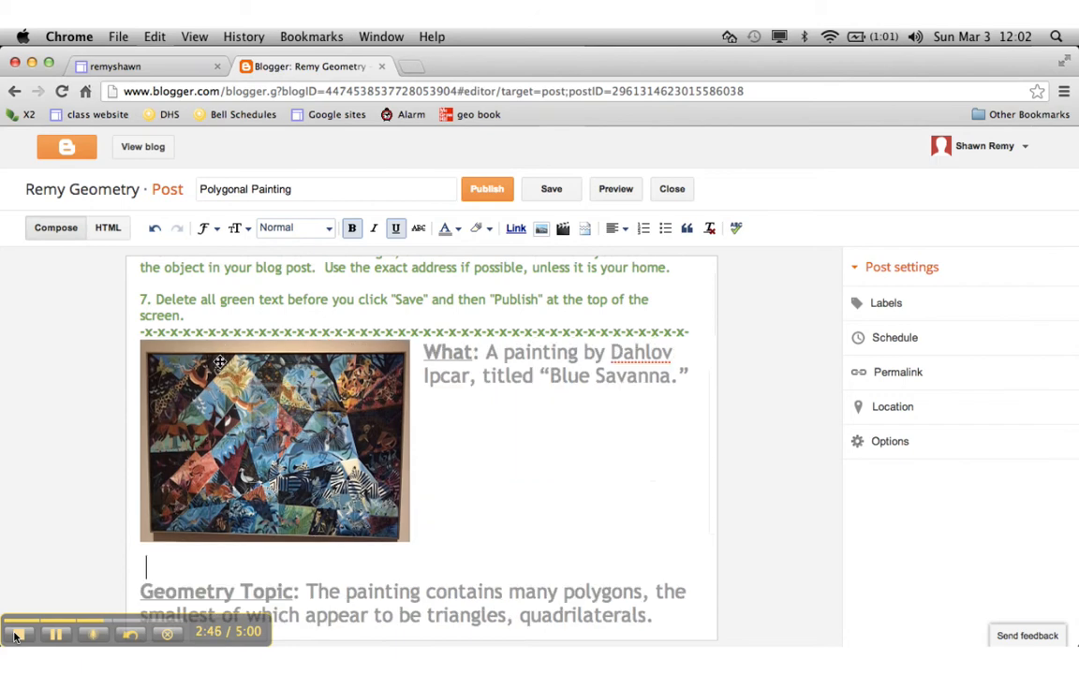
left_click(426, 353)
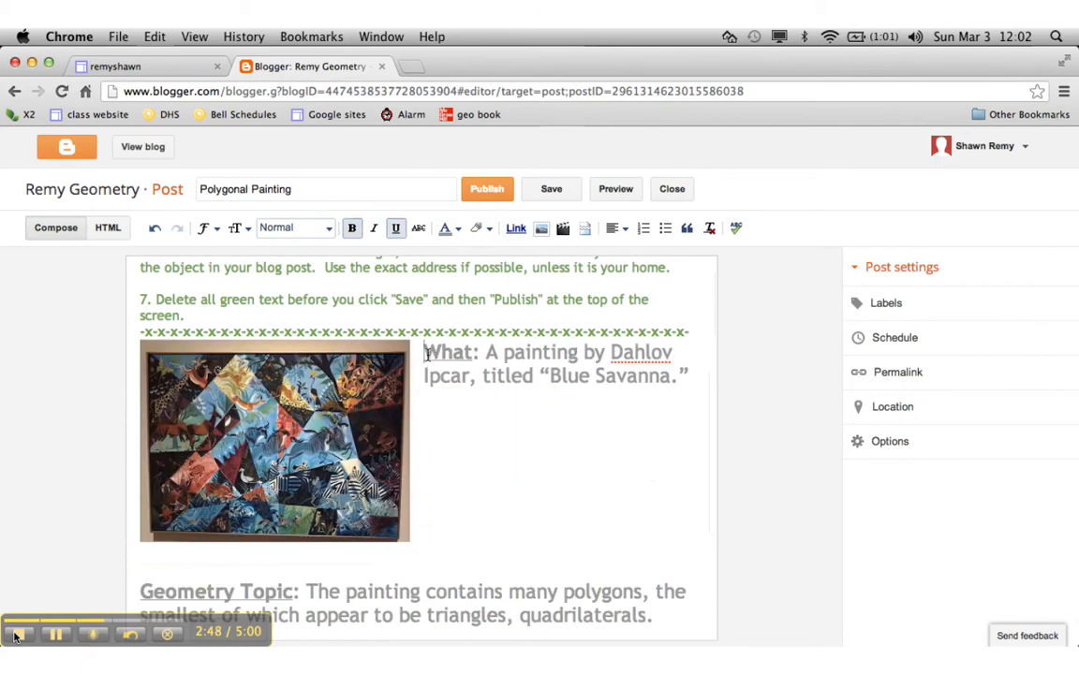
key("Return")
scroll(427, 355, "down", 5)
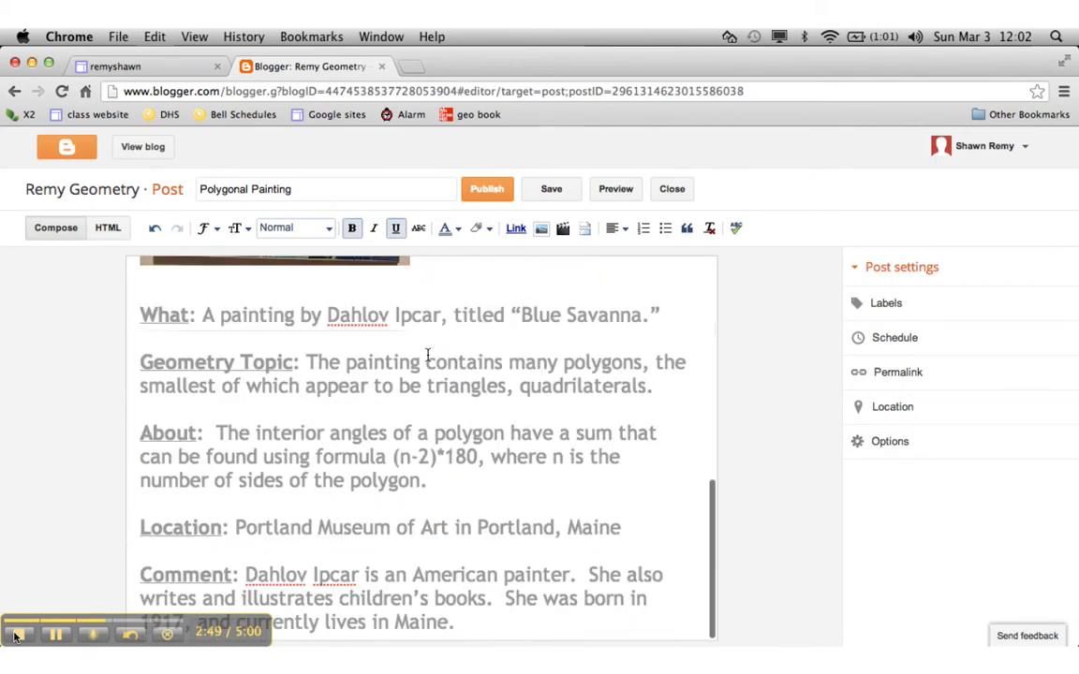
scroll(427, 355, "up", 2)
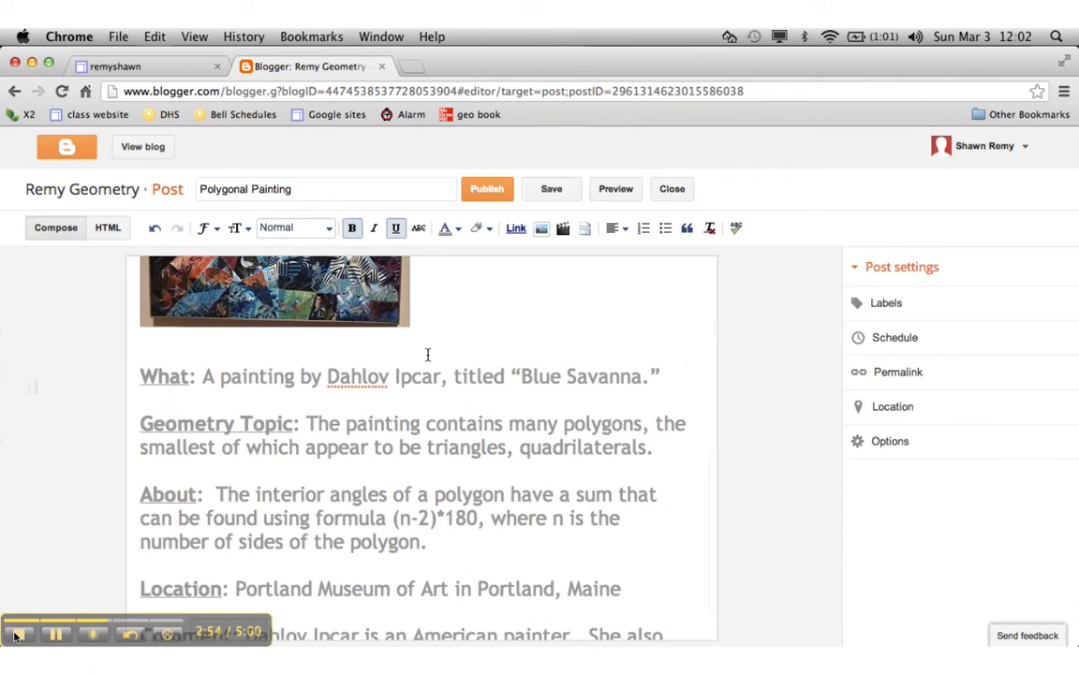
Step: Set the post's labels to "Painting, polygon, triangle, quadrilateral, formula, side, interior angle" copied from the Word document
scroll(530, 334, "up", 10)
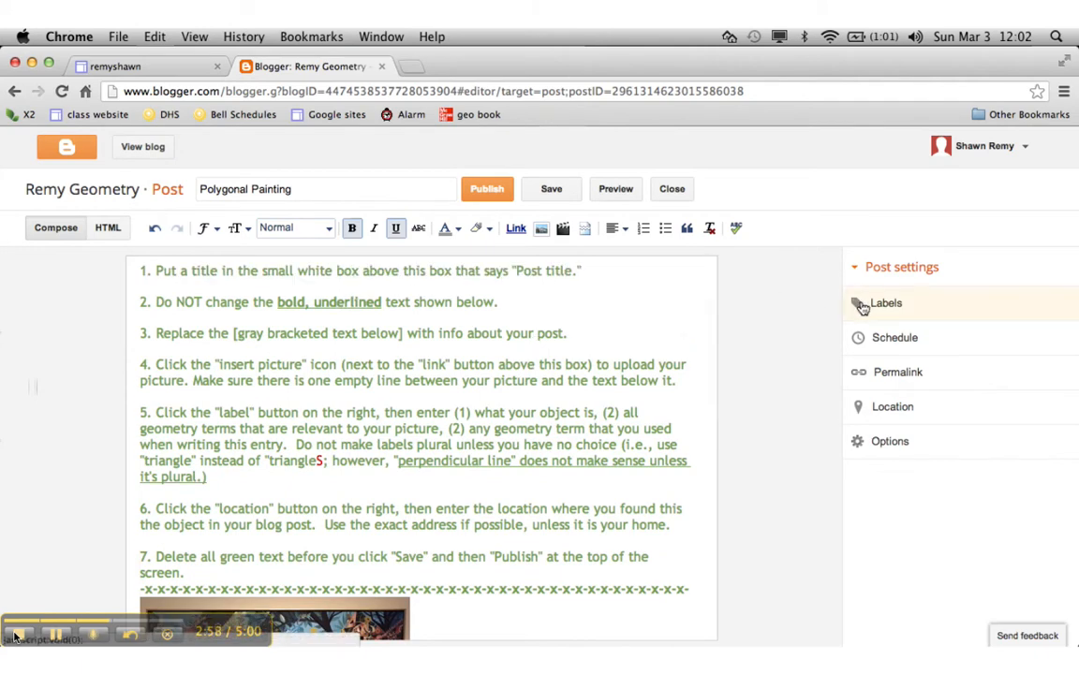
left_click(863, 309)
key("super+Tab")
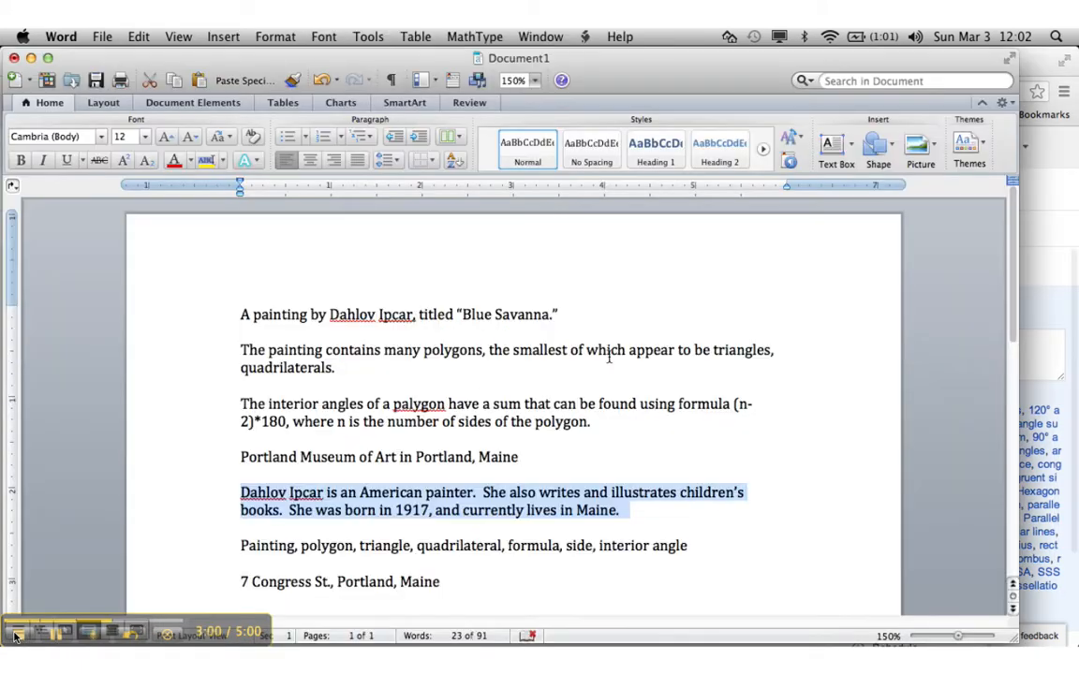
triple_click(384, 545)
key("super+Tab")
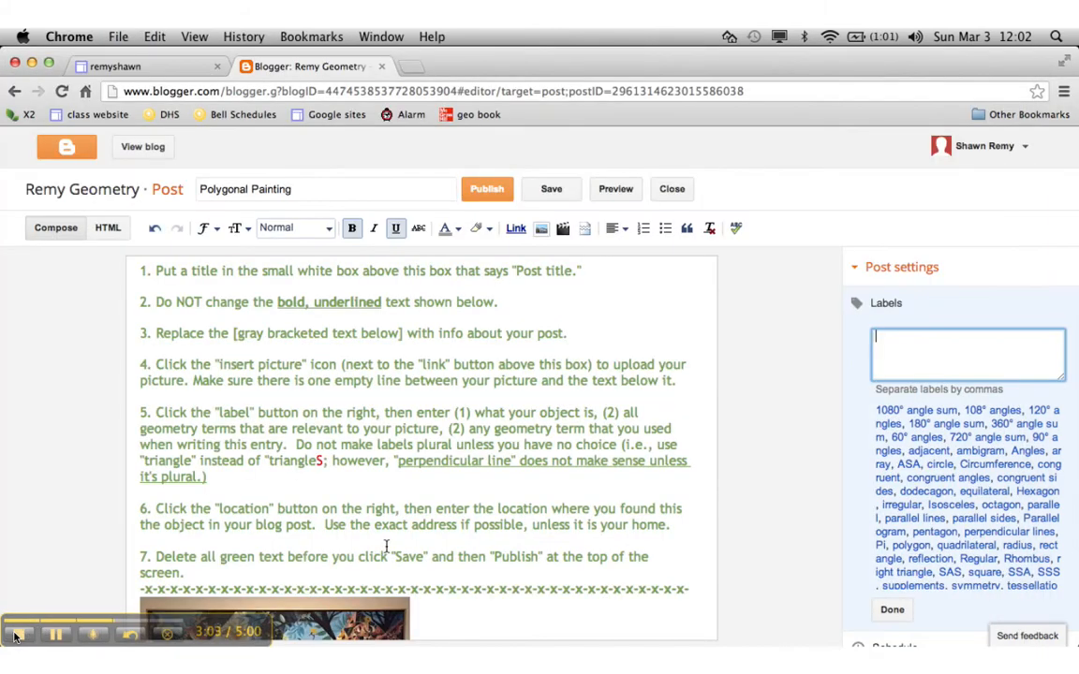
key("super+v")
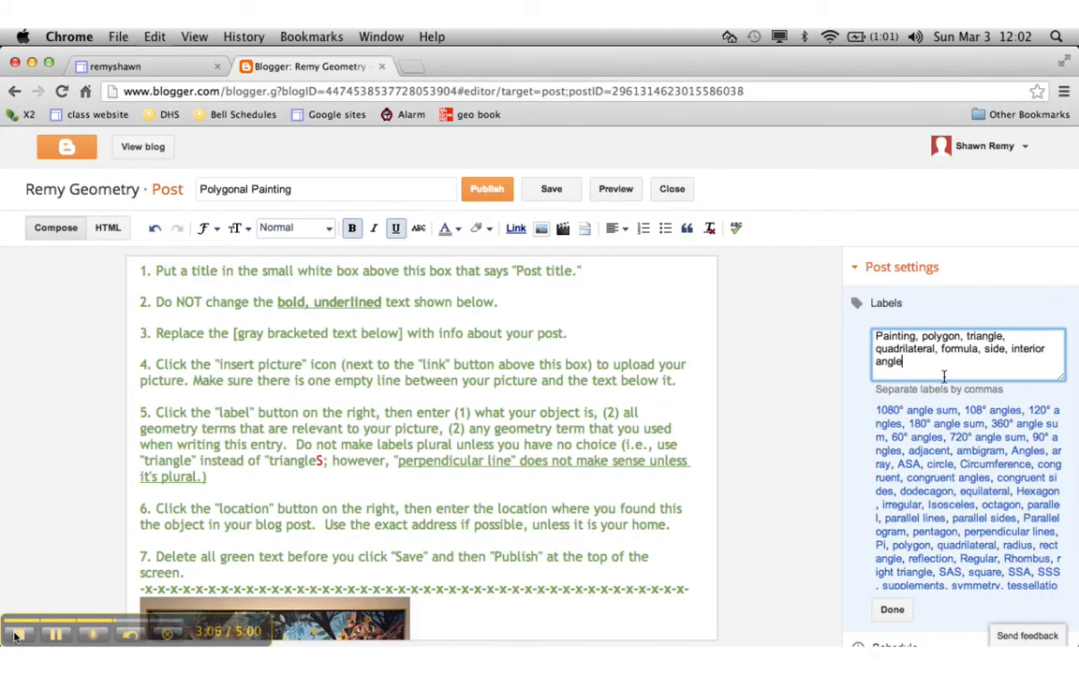
left_click(892, 611)
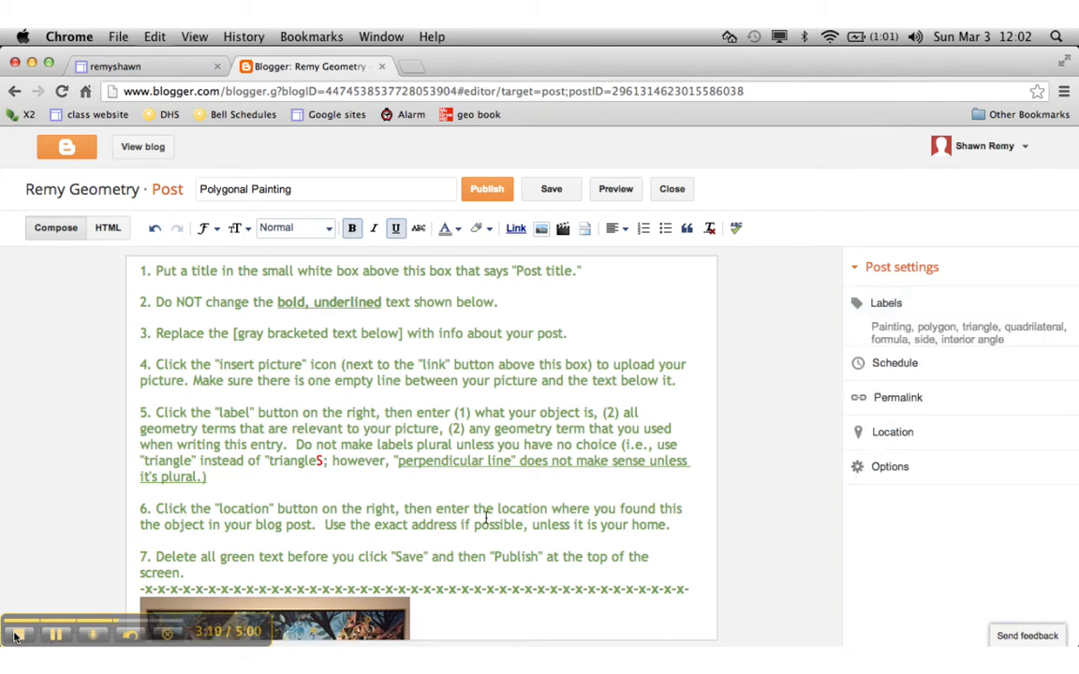
Step: Set the post's location by searching for the museum's street address copied from the Word document
scroll(457, 515, "down", 5)
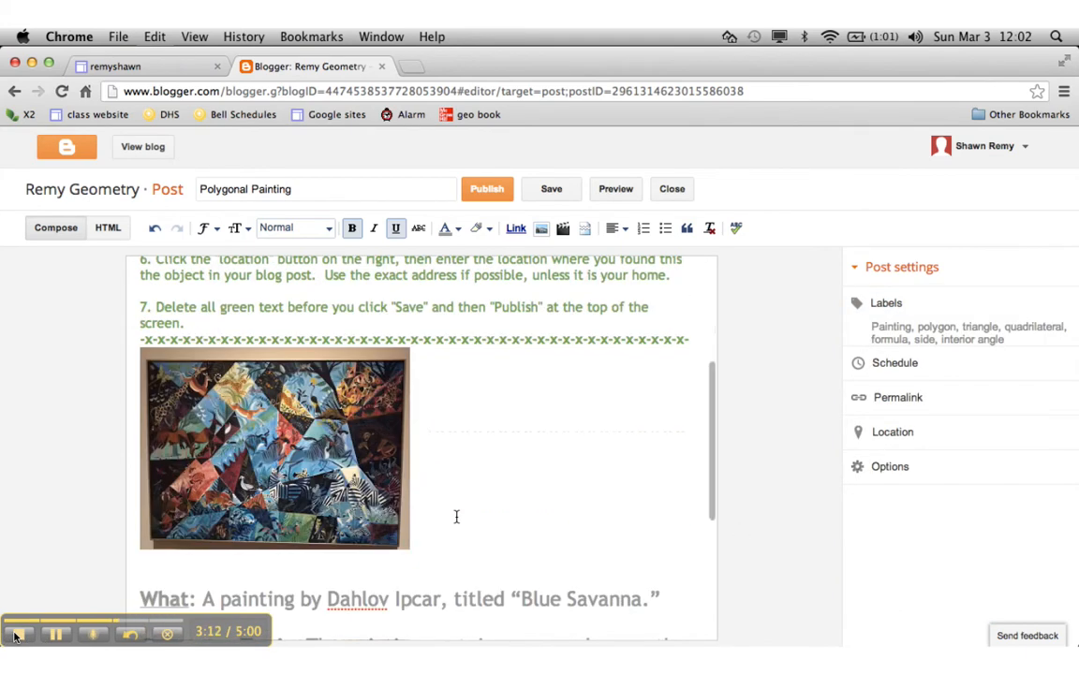
scroll(457, 517, "down", 3)
scroll(457, 517, "down", 3)
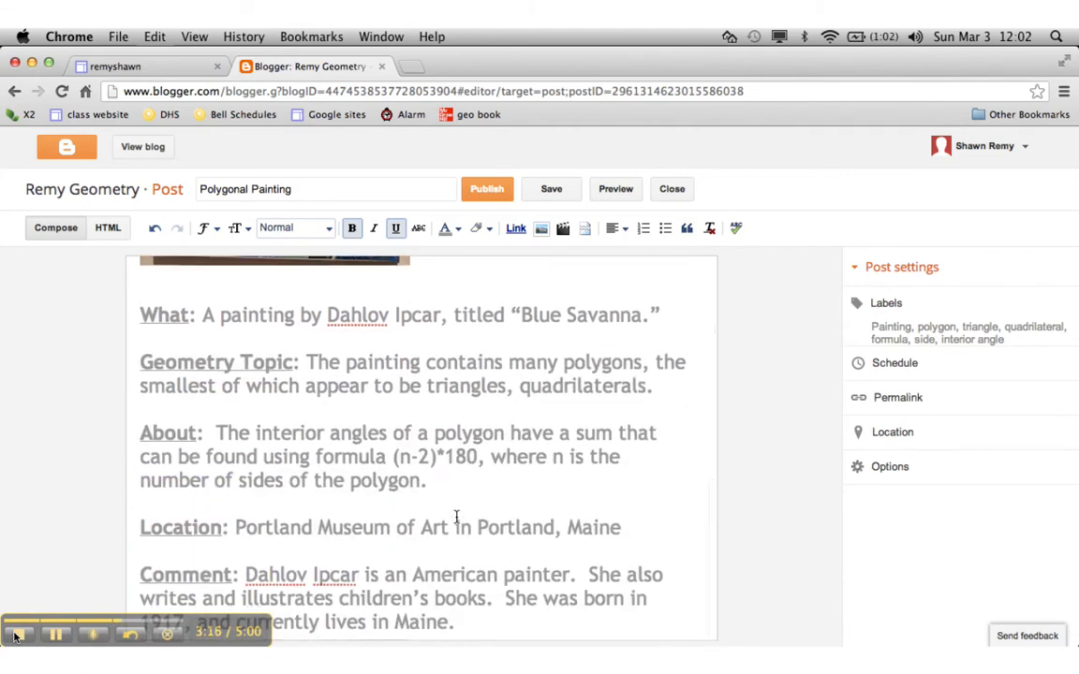
scroll(457, 517, "up", 3)
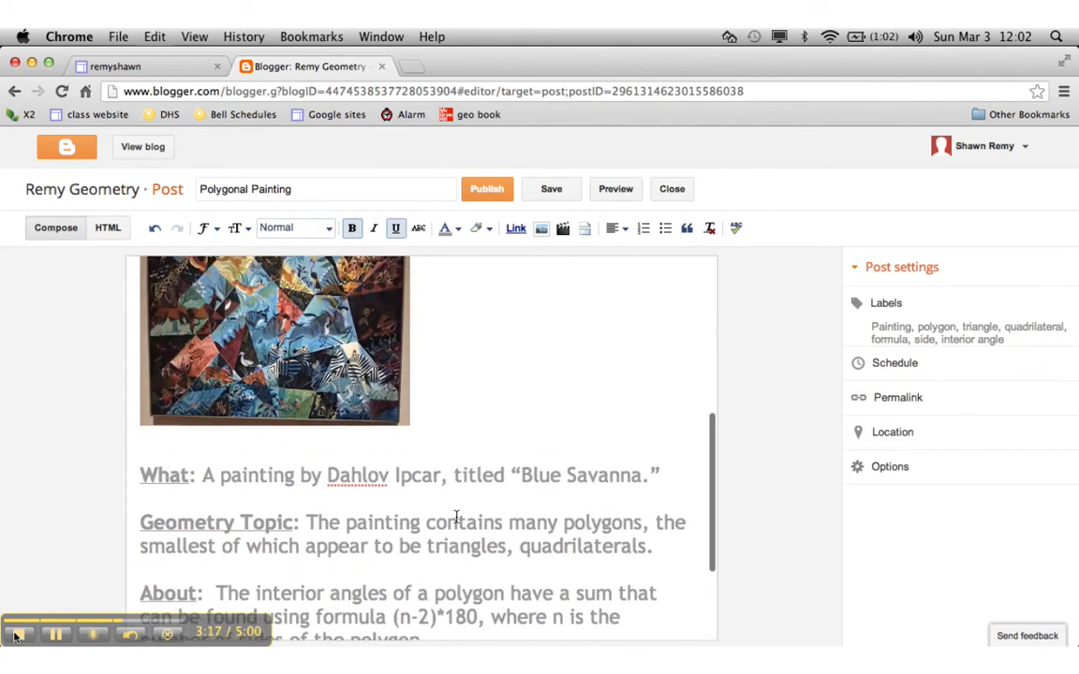
left_click(862, 432)
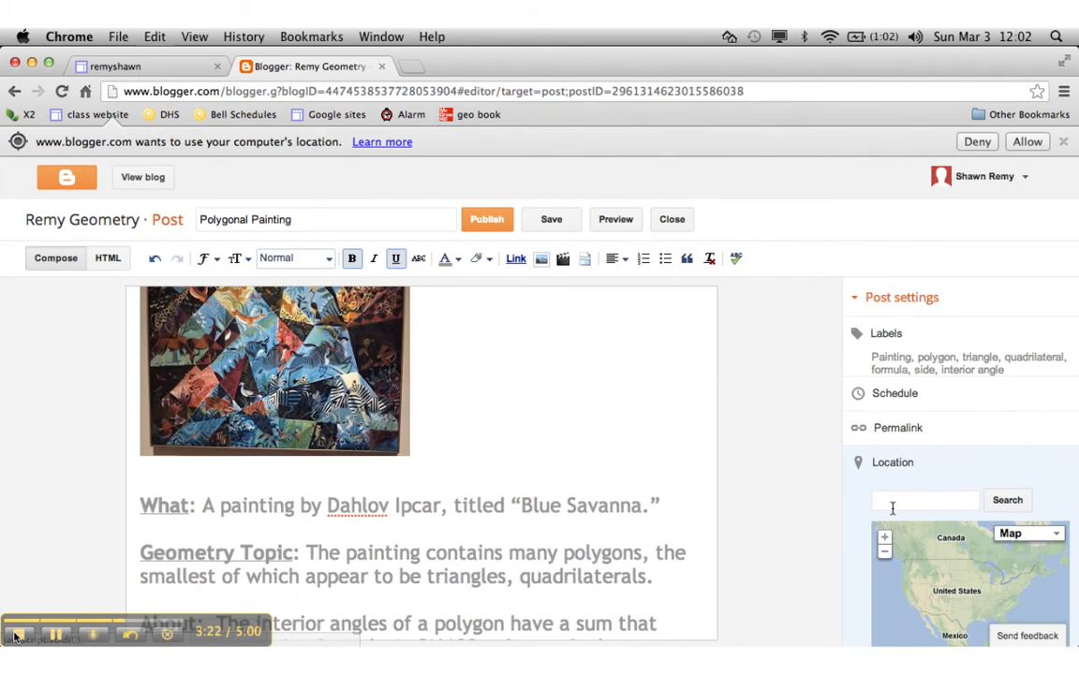
left_click(891, 503)
key("super+Tab")
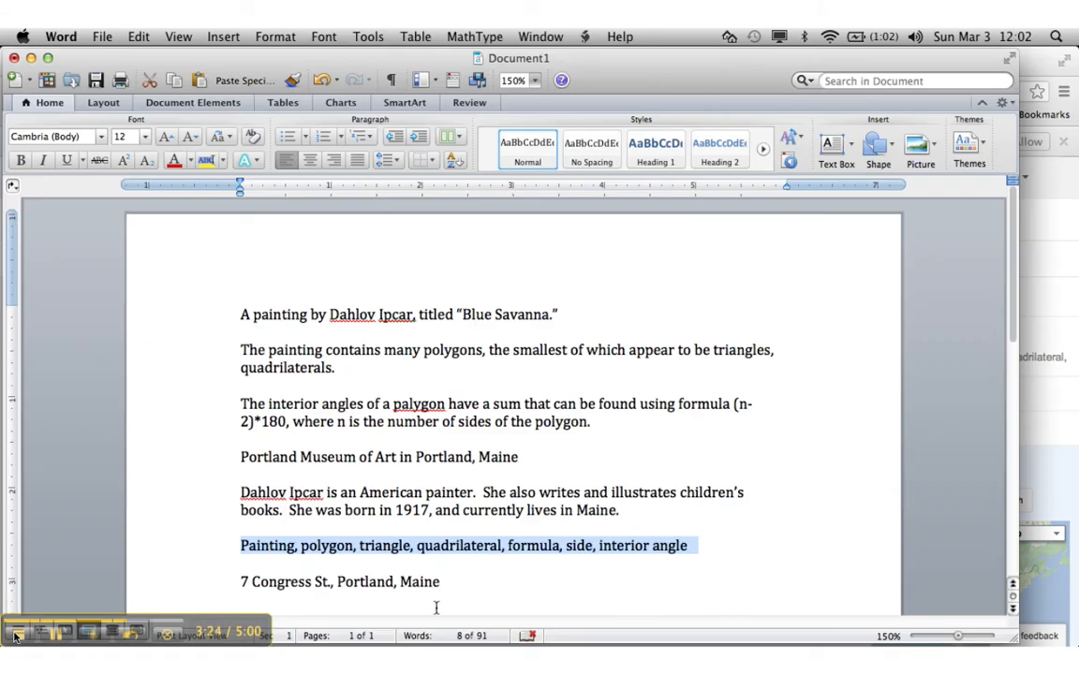
left_click_drag(452, 588, 404, 588)
left_click_drag(250, 600, 235, 597)
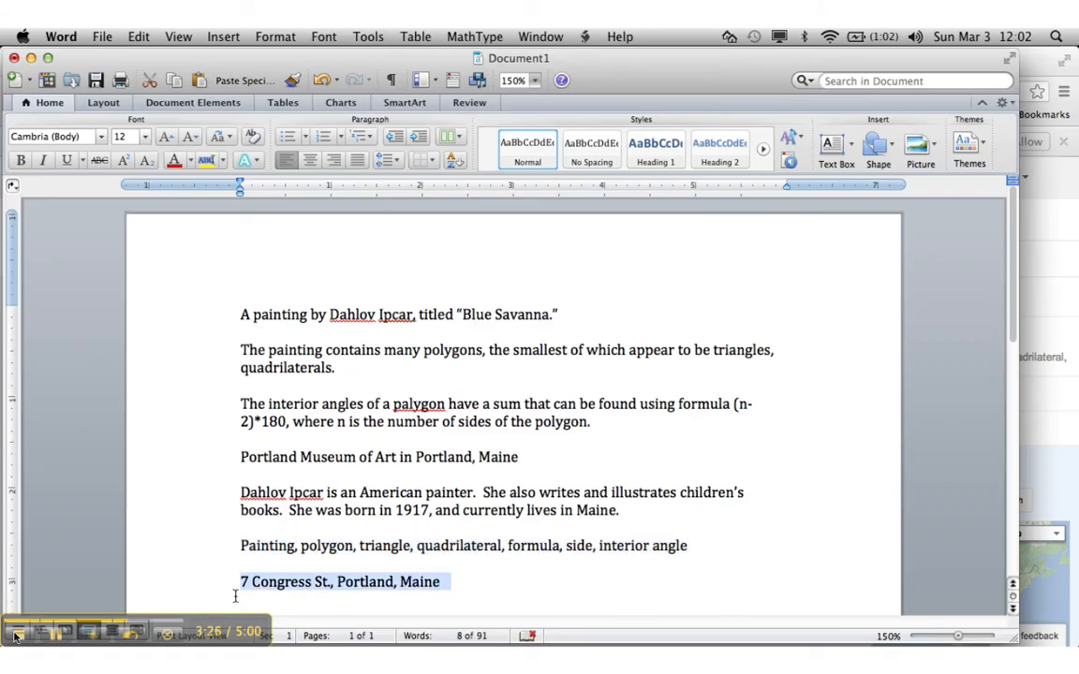
key("super+c")
key("super+Tab")
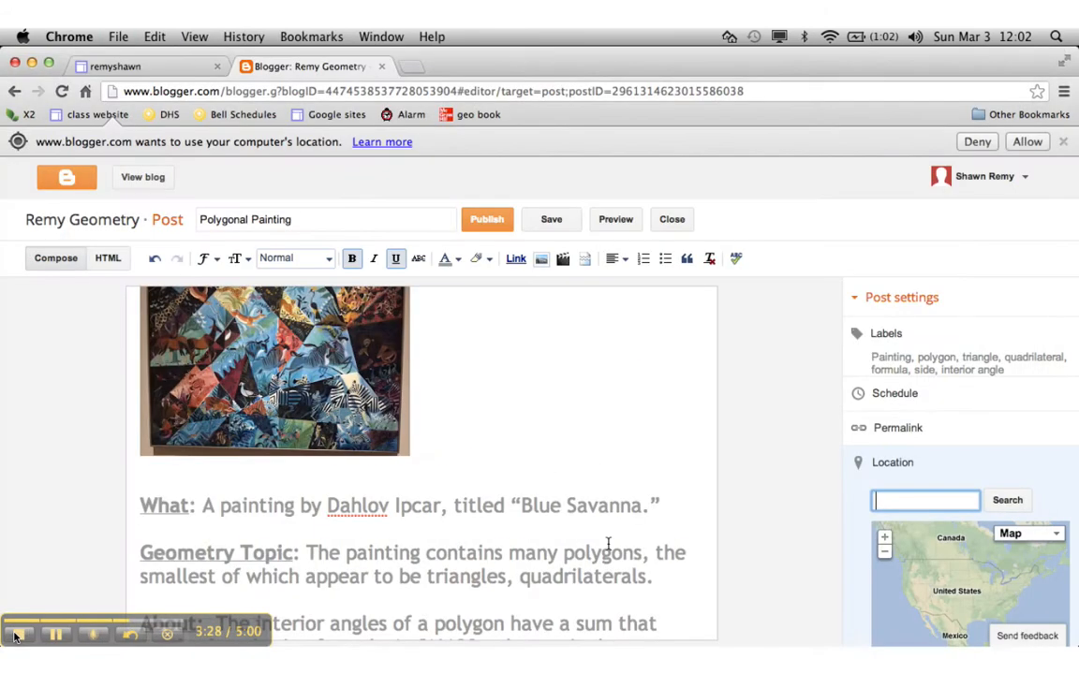
key("super+v")
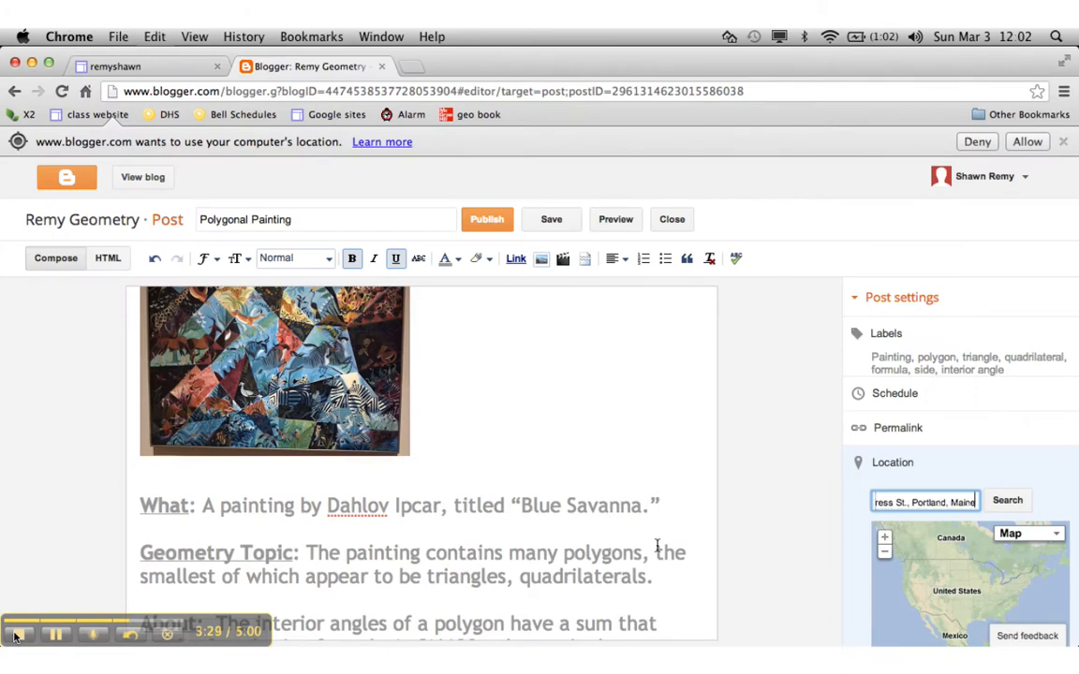
left_click(1016, 507)
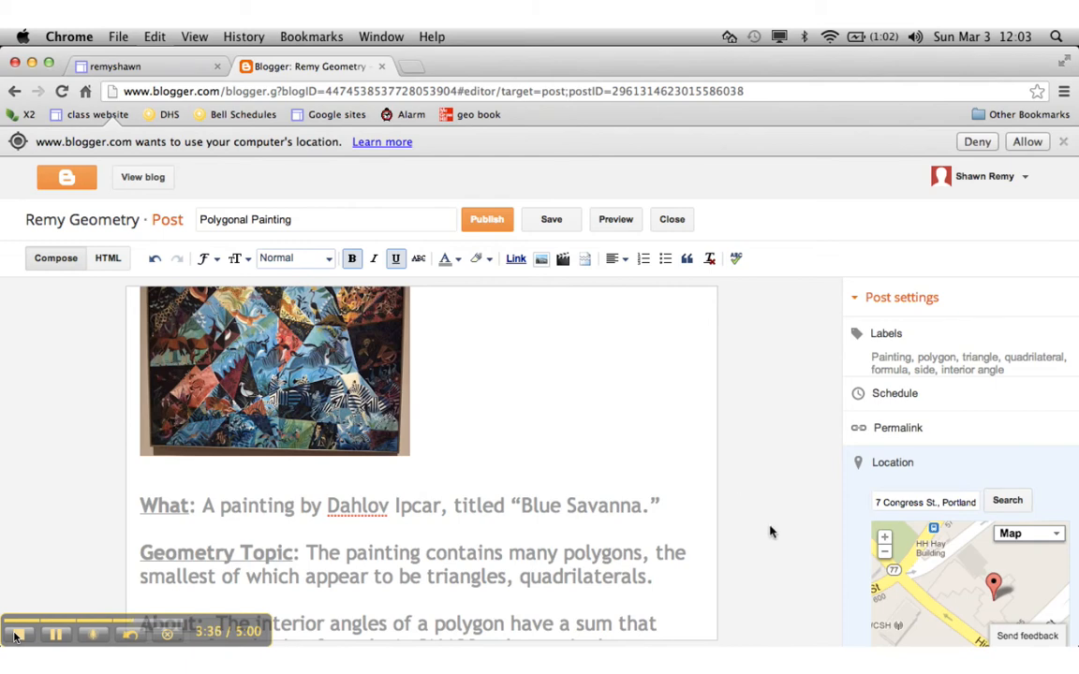
Step: Delete the green instructions, the dashed separator line and the leftover blank line above the painting picture
scroll(552, 553, "down", 5)
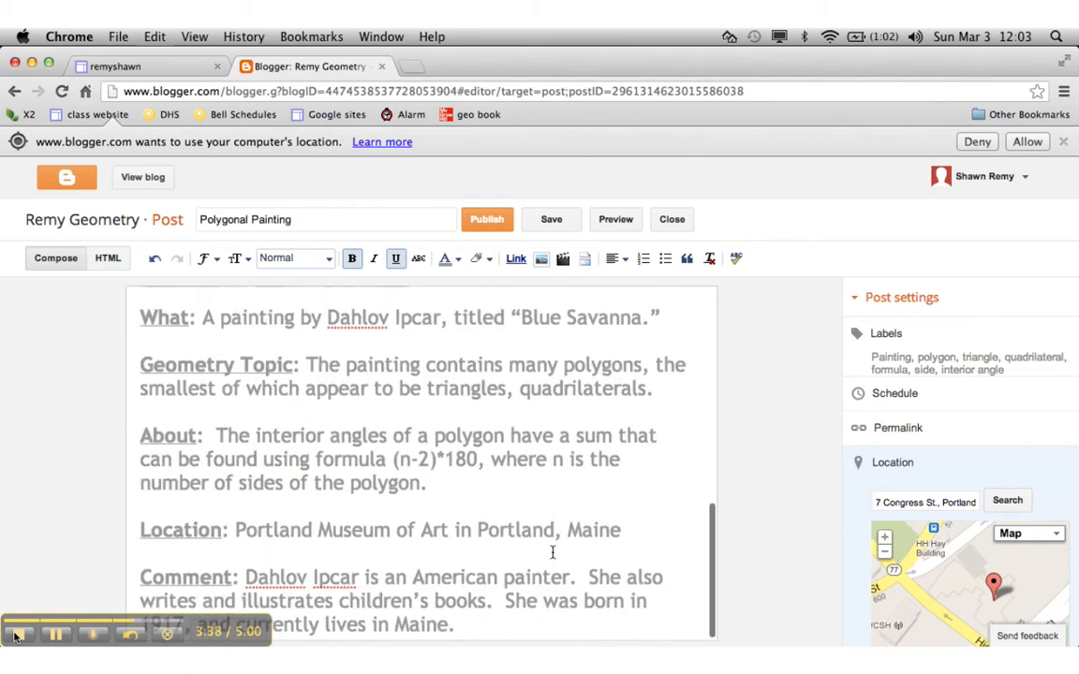
scroll(552, 553, "up", 10)
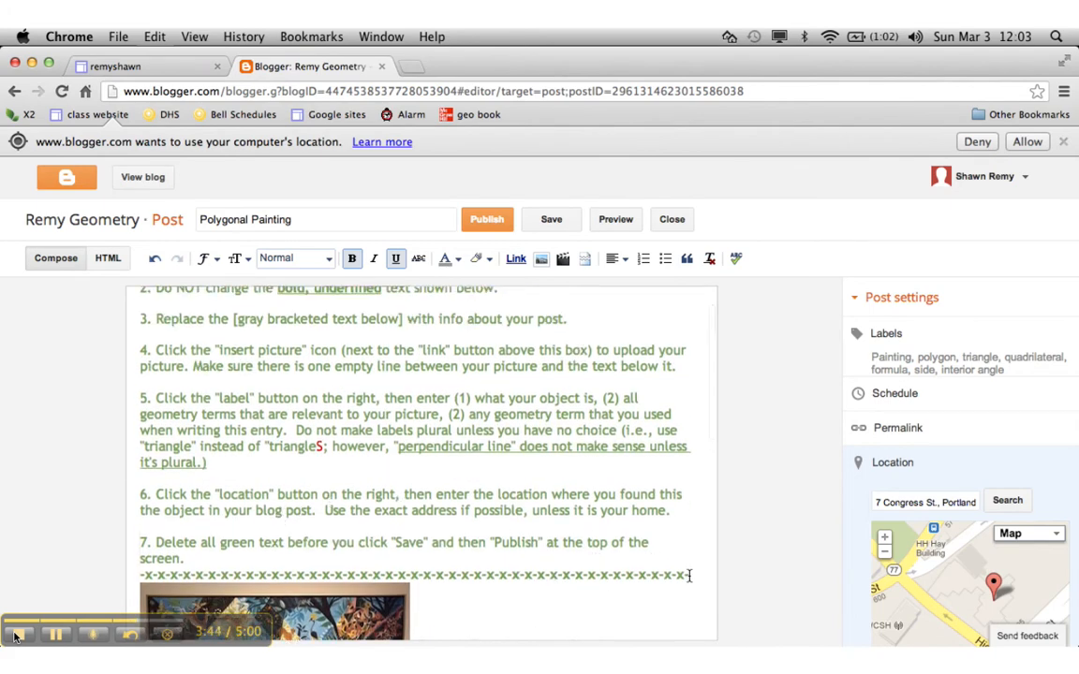
mouse_move(689, 575)
left_mouse_down()
mouse_move(515, 524)
mouse_move(468, 468)
mouse_move(188, 292)
mouse_move(91, 261)
left_mouse_up()
key("Delete")
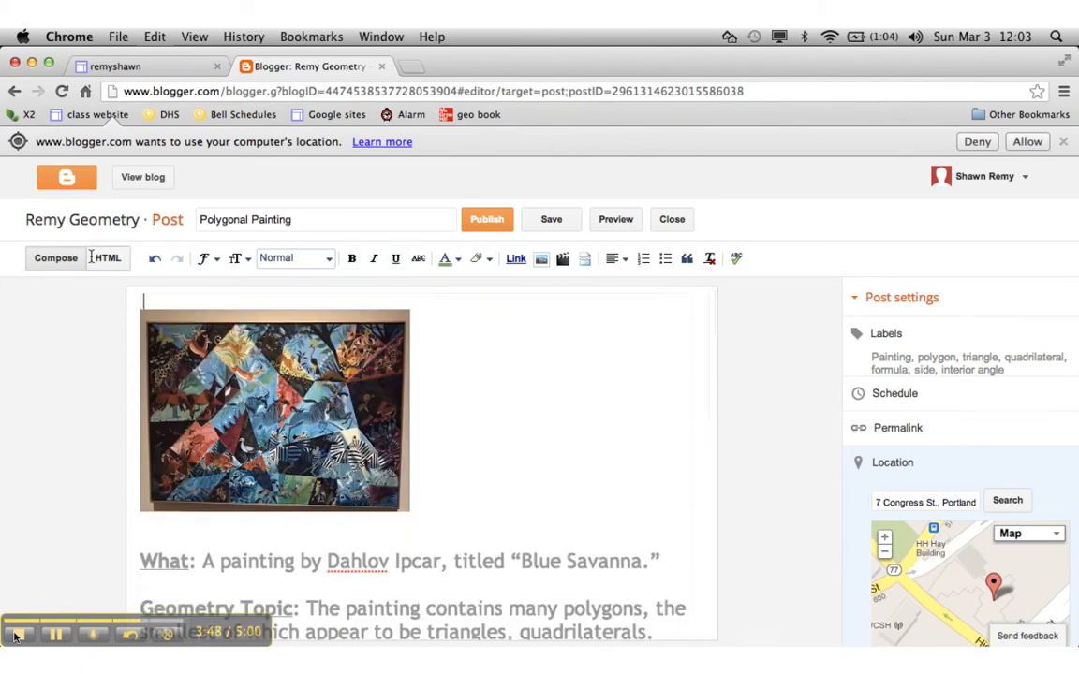
key("Down")
key("BackSpace")
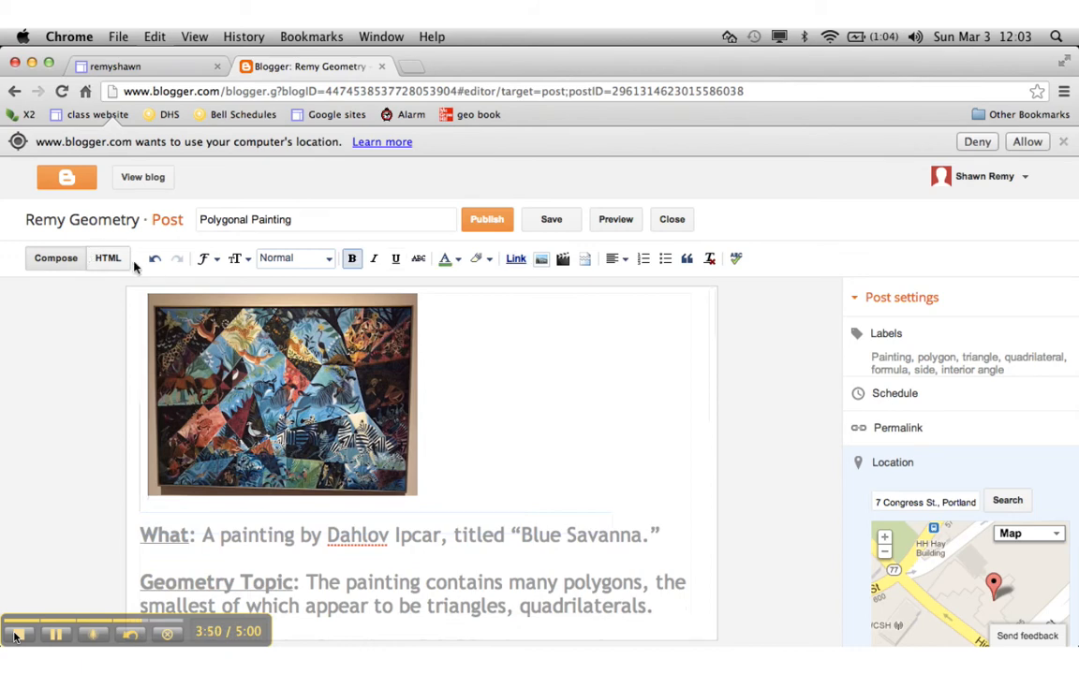
Step: Try the painting picture at X-Large, and settle on Large as its size
left_click(242, 397)
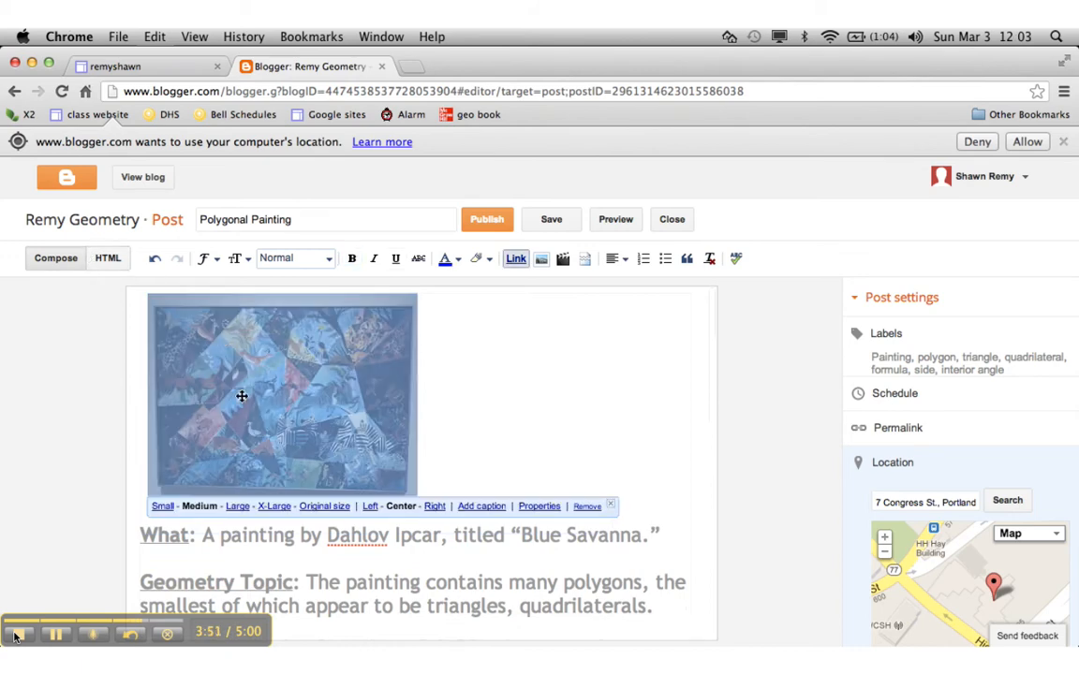
left_click(239, 507)
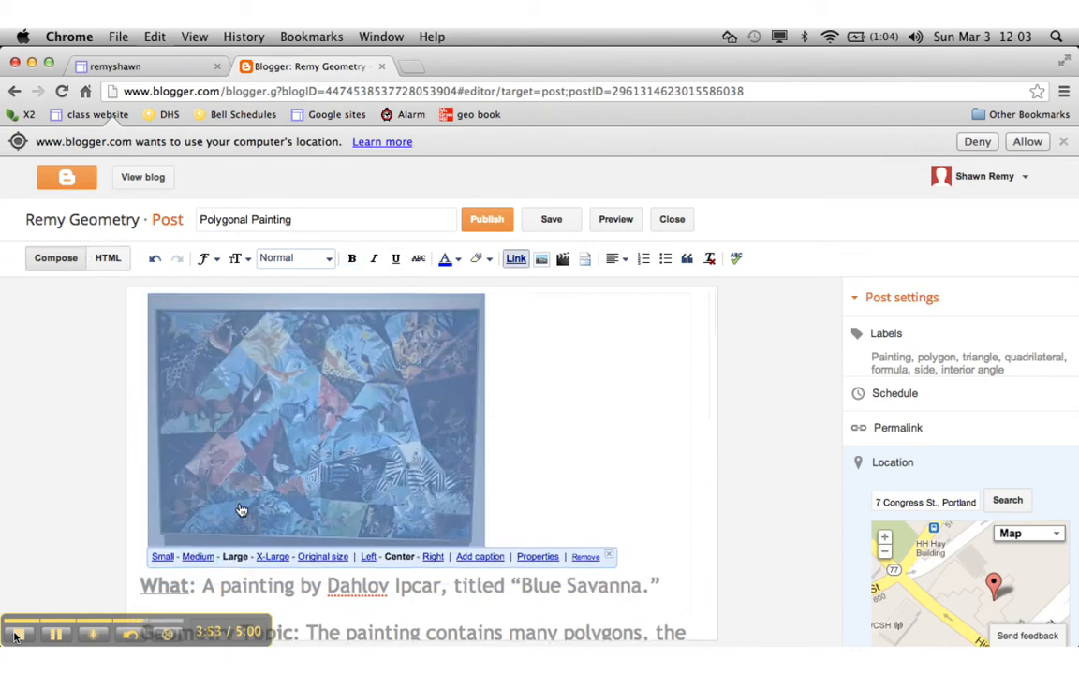
left_click(274, 562)
scroll(278, 566, "down", 3)
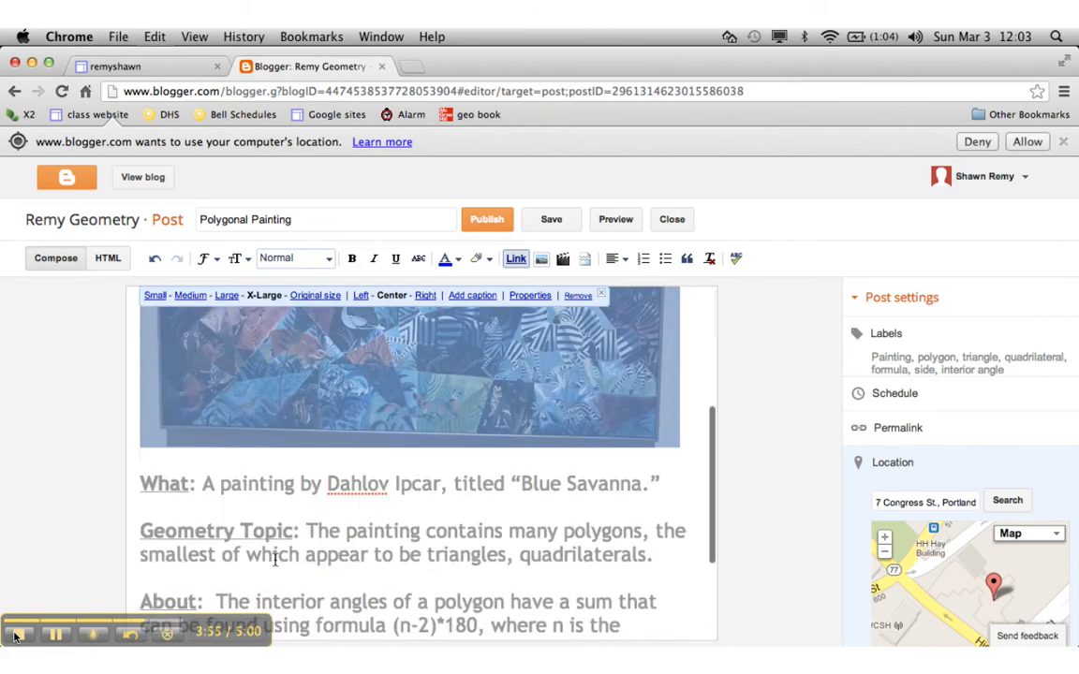
scroll(274, 560, "up", 3)
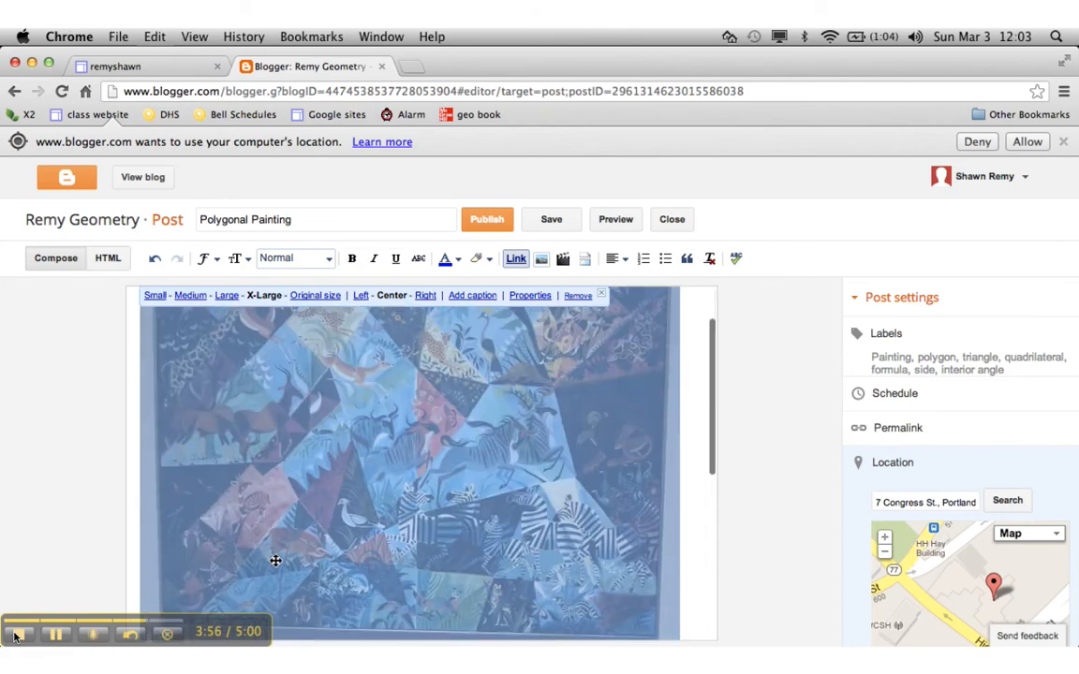
left_click(227, 298)
left_click(571, 404)
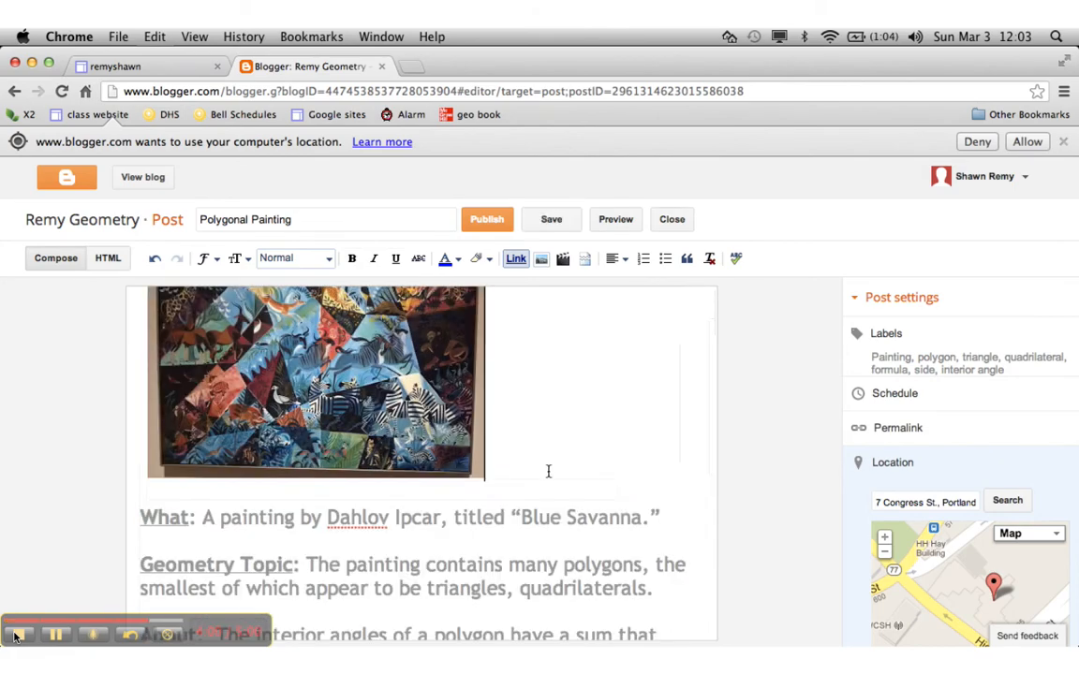
Step: Check the flagged words in the Comment section, and save and publish the post
scroll(549, 471, "down", 5)
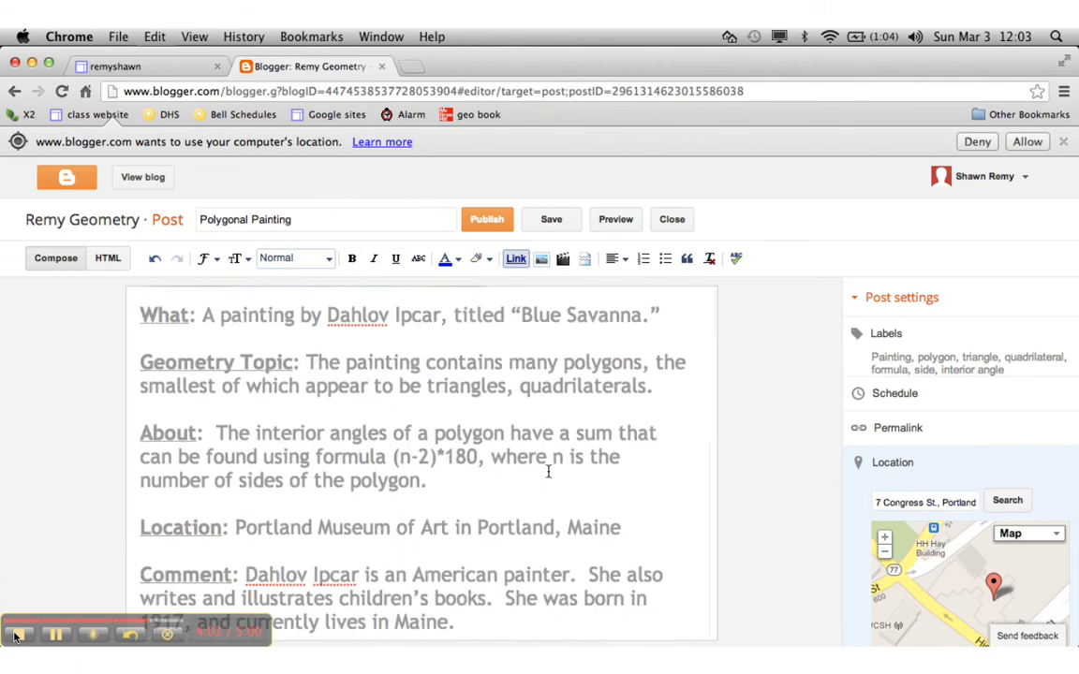
double_click(279, 574)
double_click(318, 575)
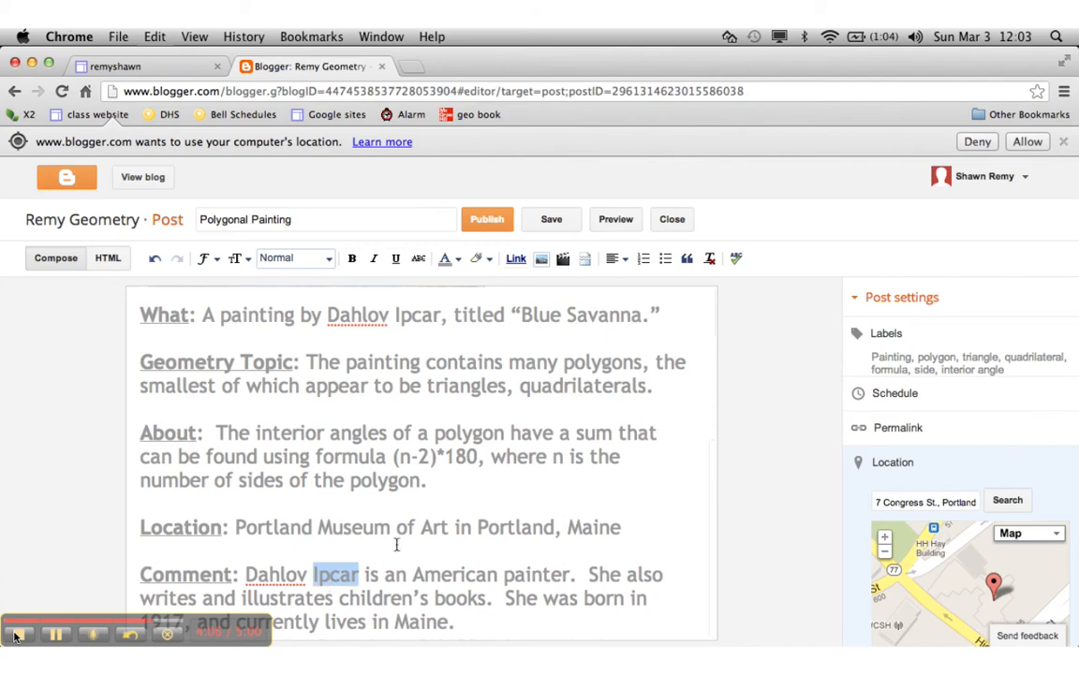
left_click(482, 487)
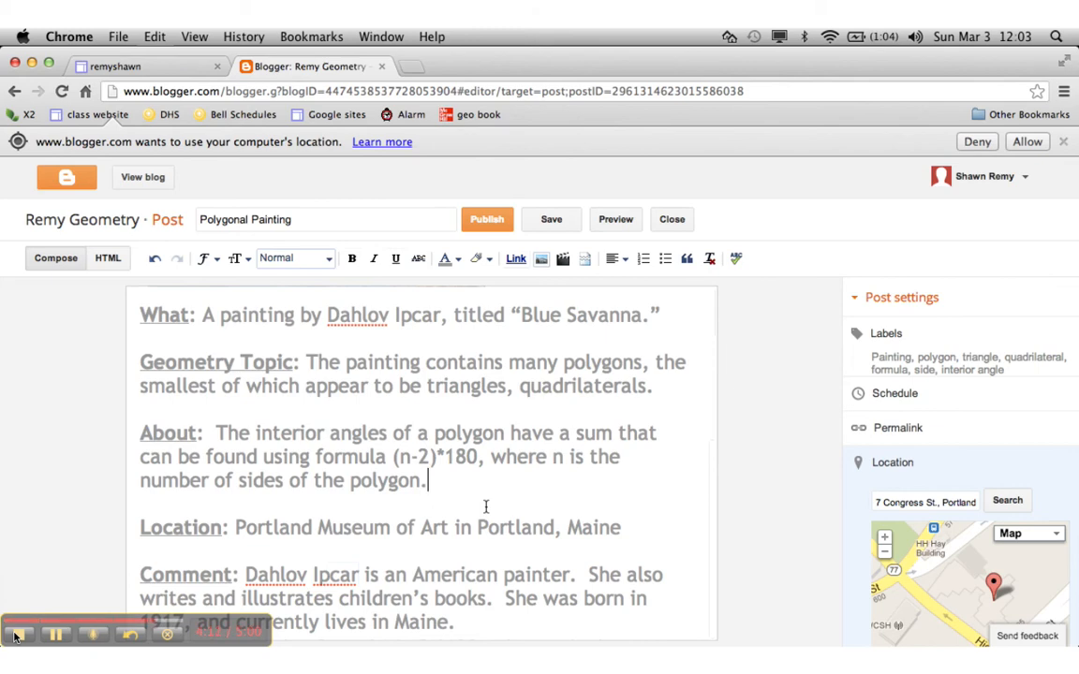
scroll(486, 506, "up", 5)
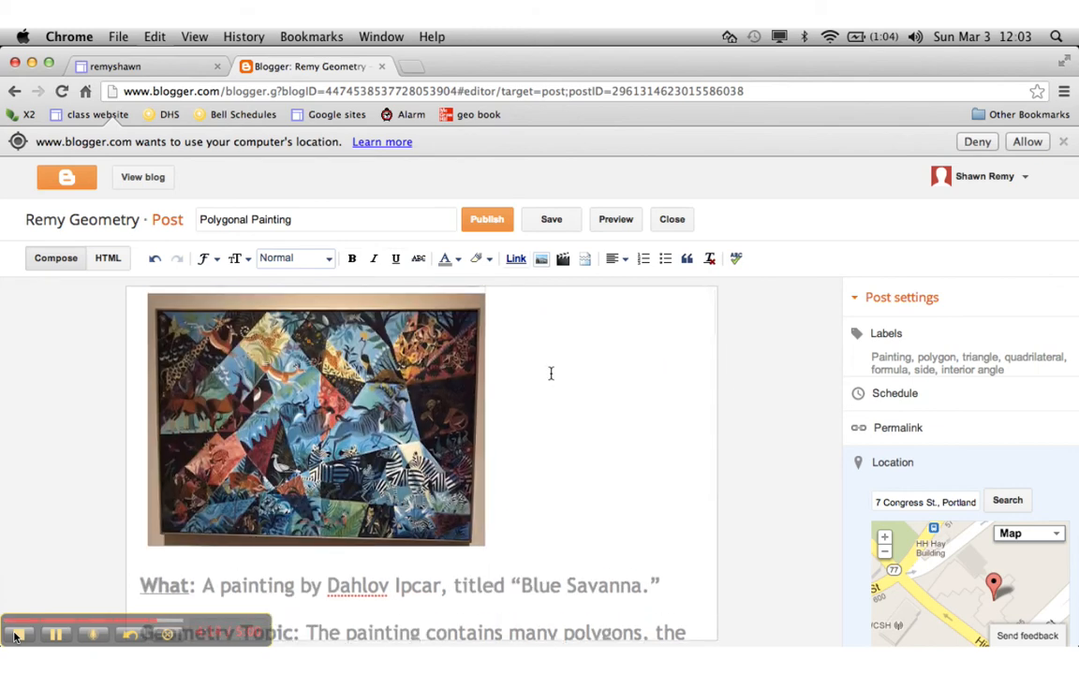
left_click(552, 219)
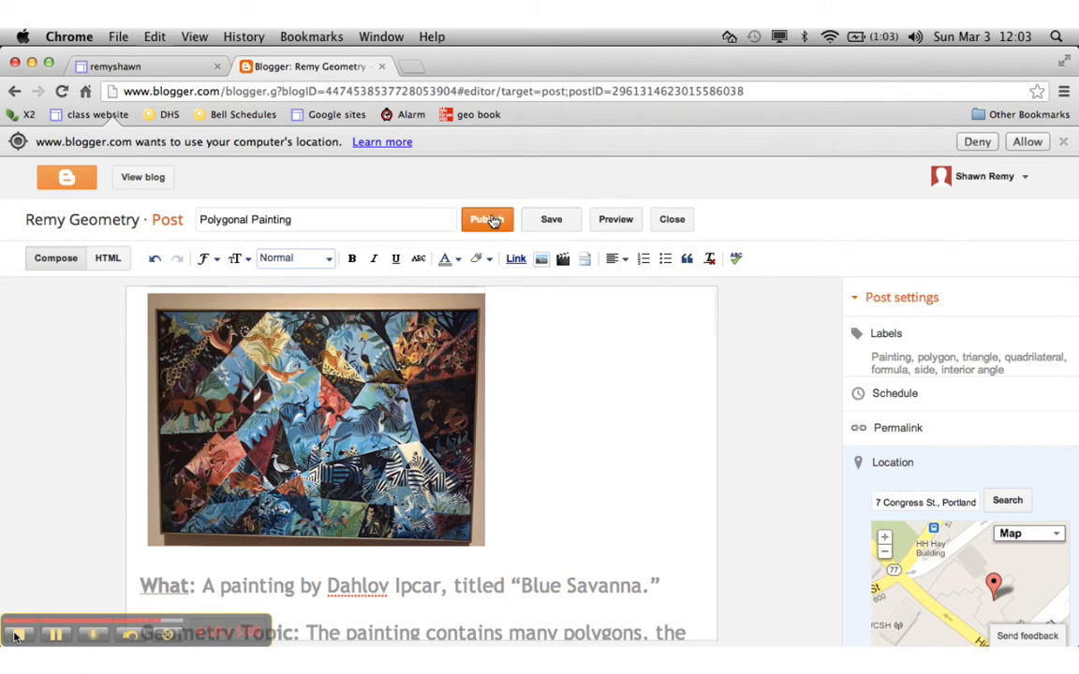
left_click(489, 219)
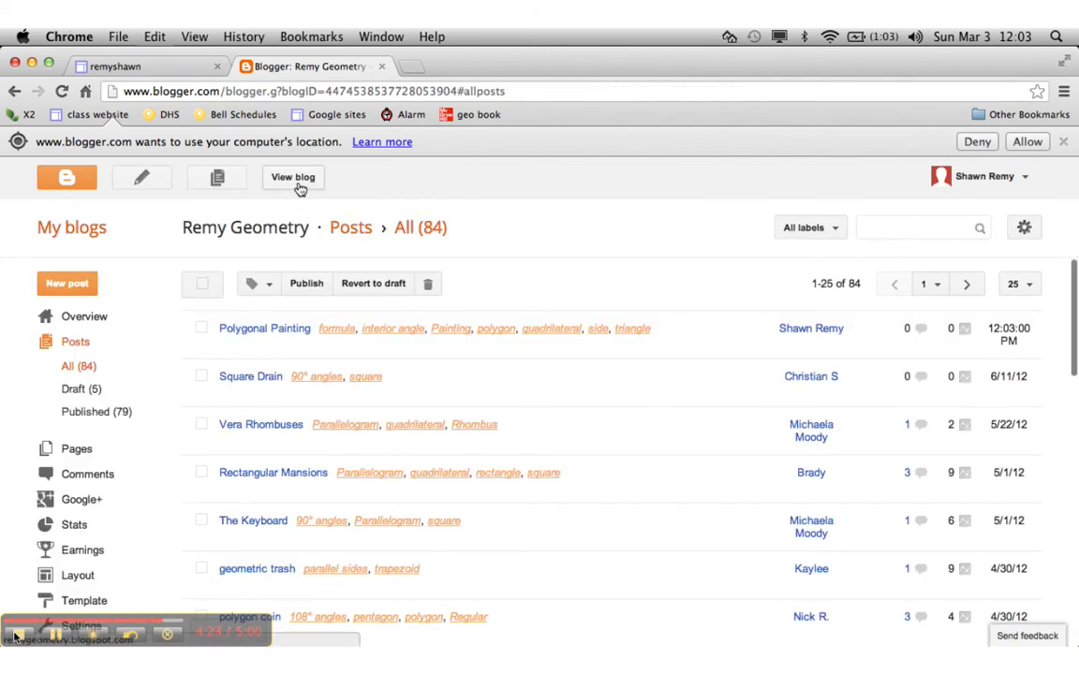
Step: View the blog and examine the published Polygonal Painting post, including its enlarged picture, labels and location
left_click(293, 178)
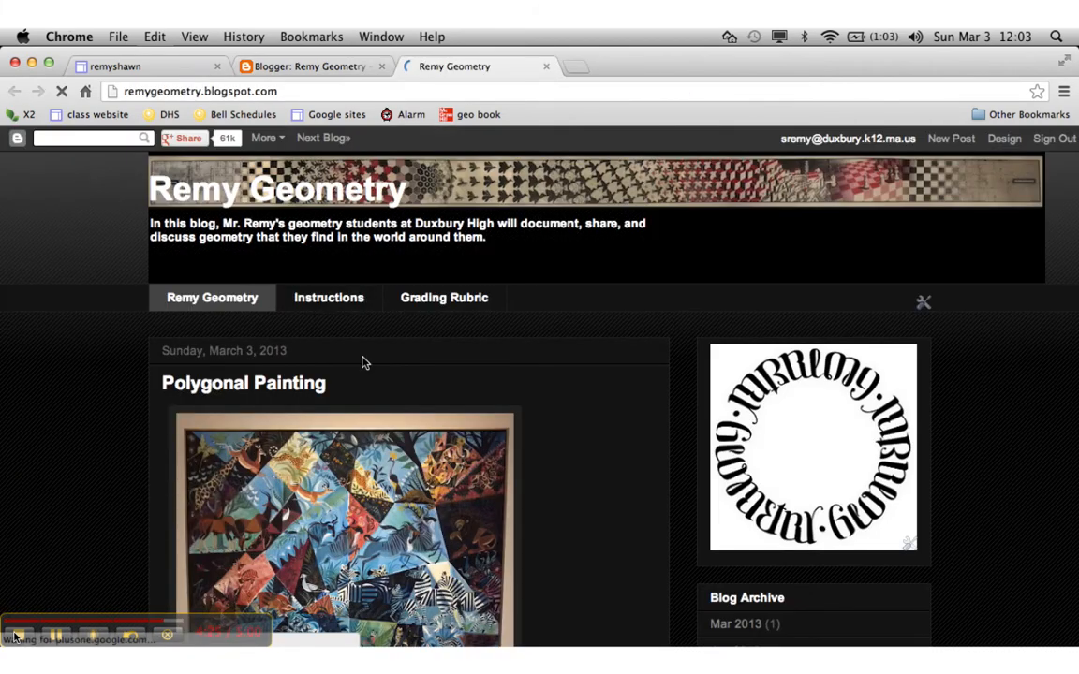
scroll(573, 497, "down", 5)
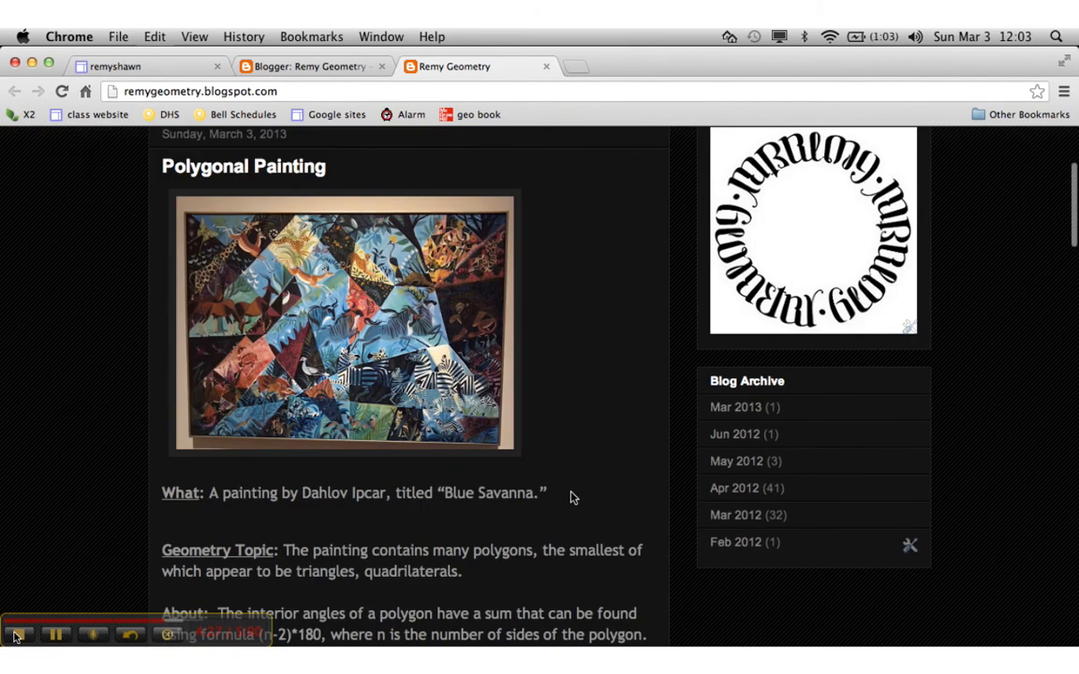
scroll(573, 498, "up", 2)
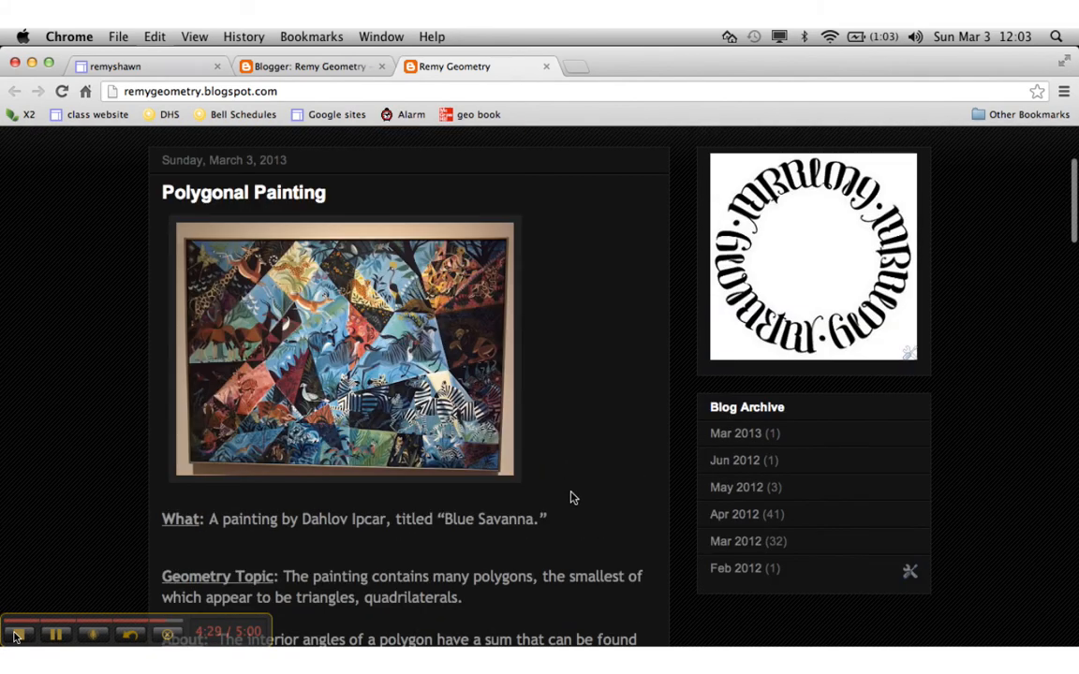
scroll(571, 496, "down", 1)
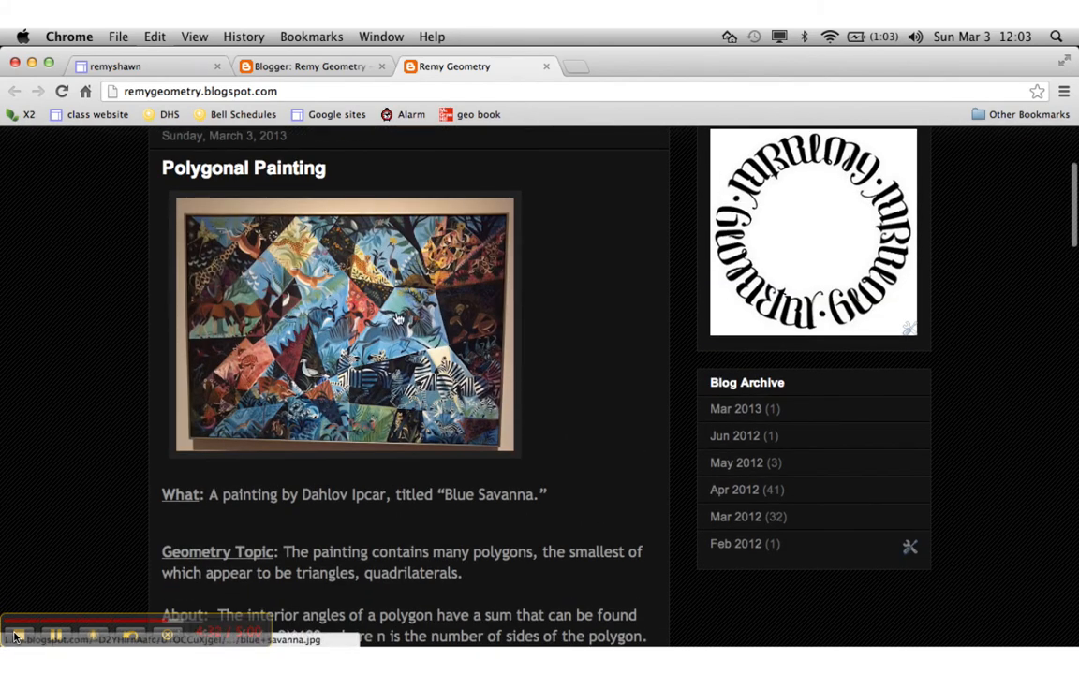
left_click(394, 314)
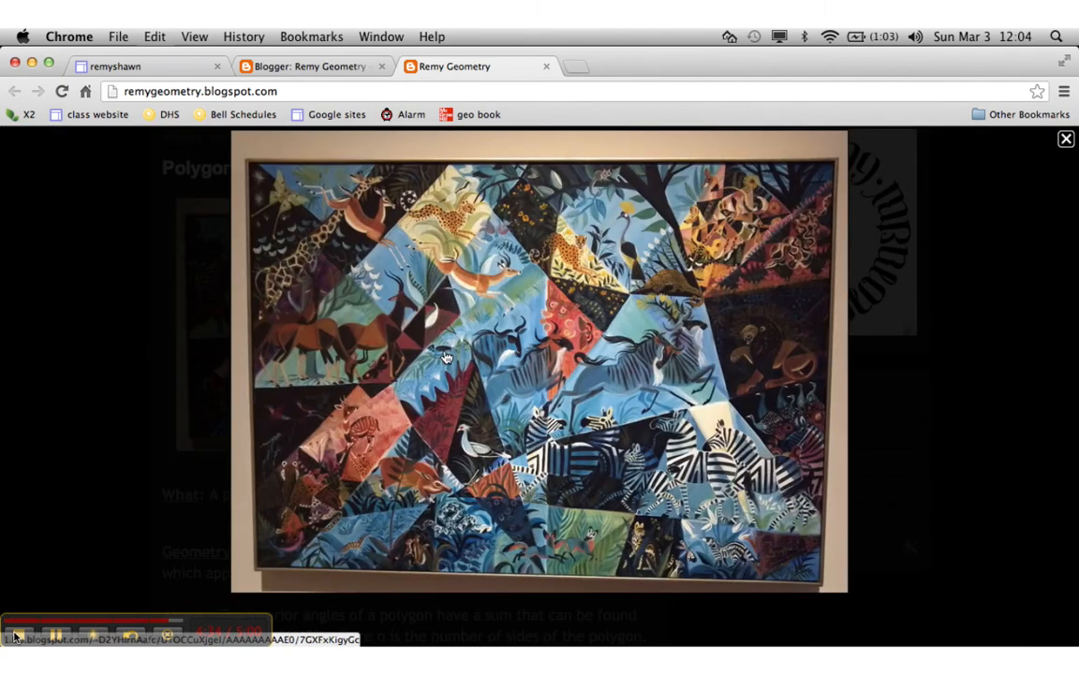
left_click(1066, 141)
scroll(479, 349, "down", 8)
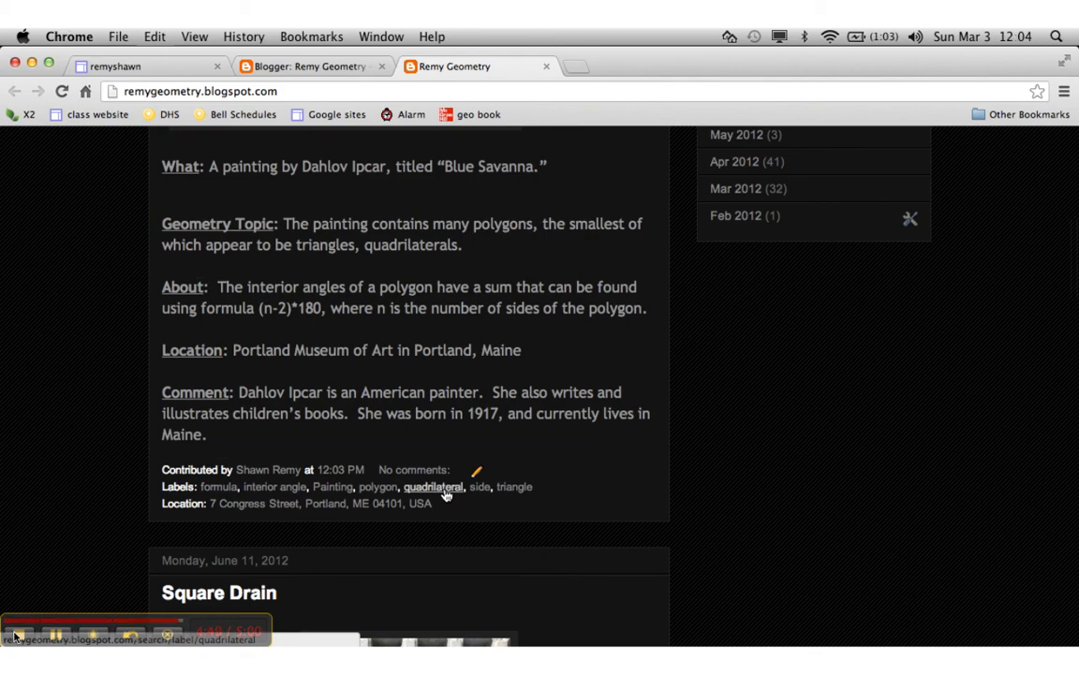
Step: Show all blog posts labelled "quadrilateral" and look through them
left_click(445, 496)
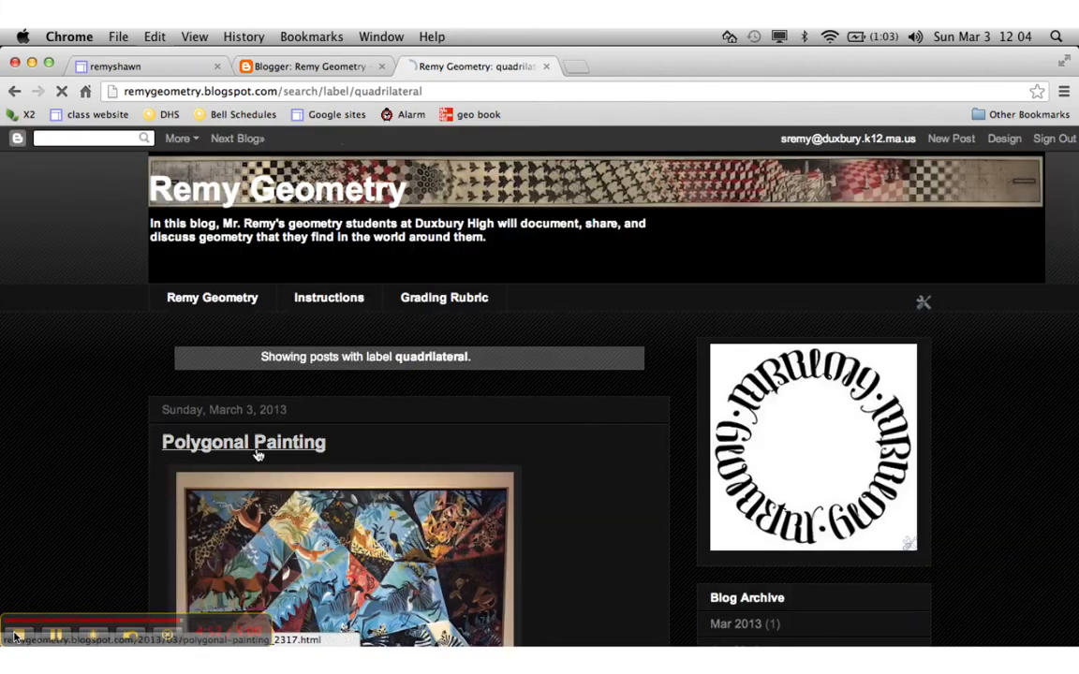
scroll(250, 459, "down", 10)
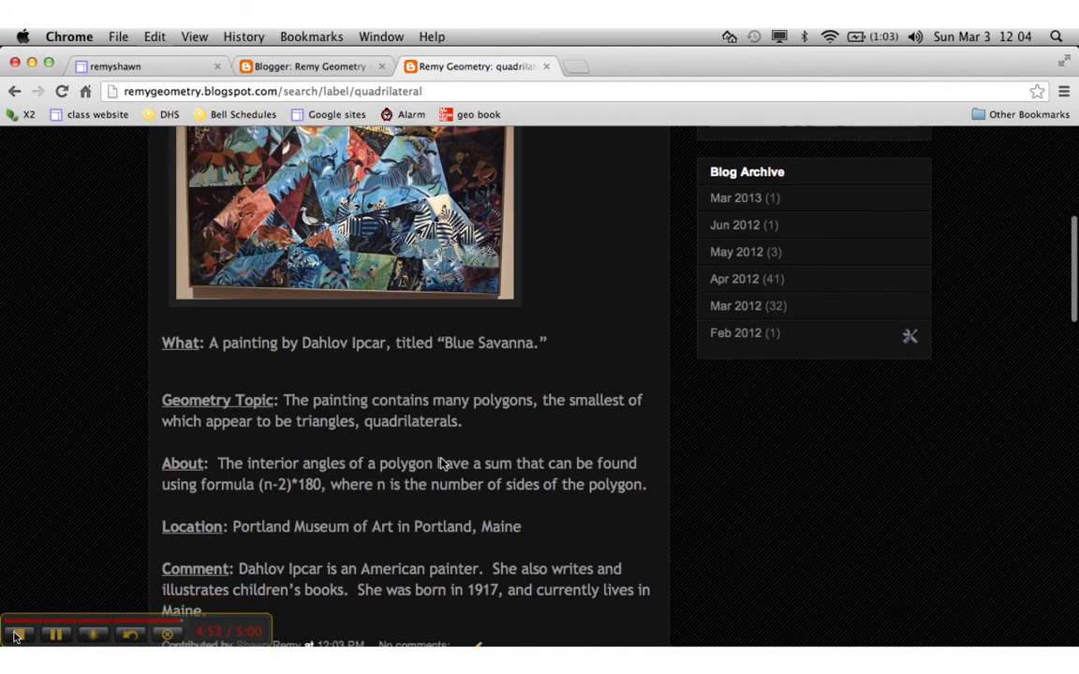
scroll(443, 463, "down", 10)
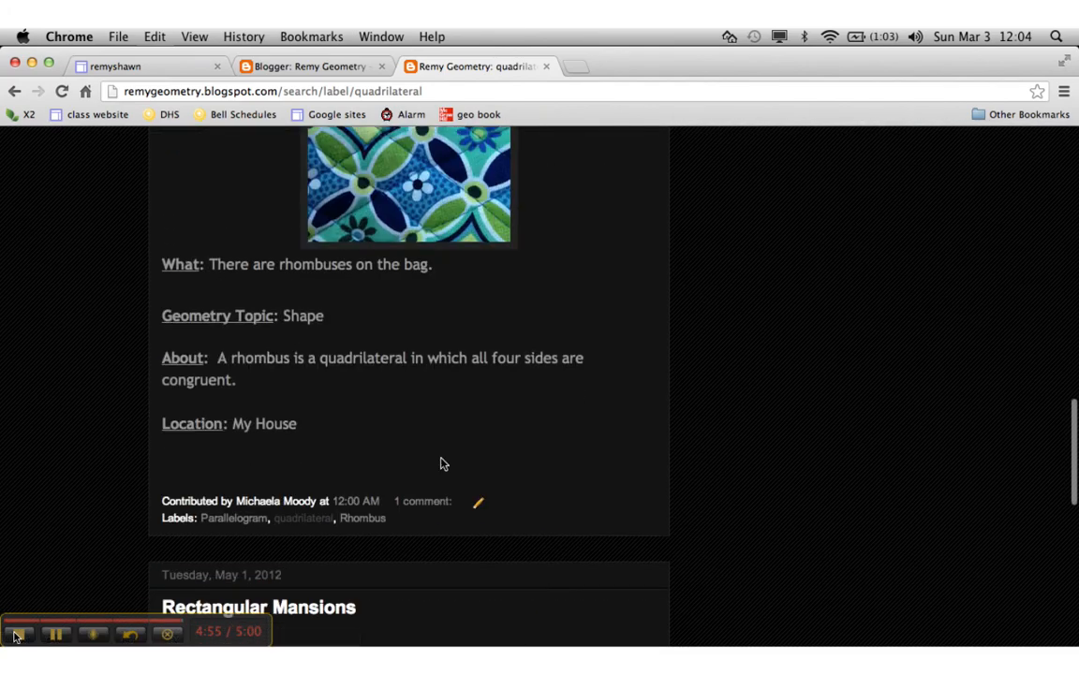
scroll(443, 463, "down", 10)
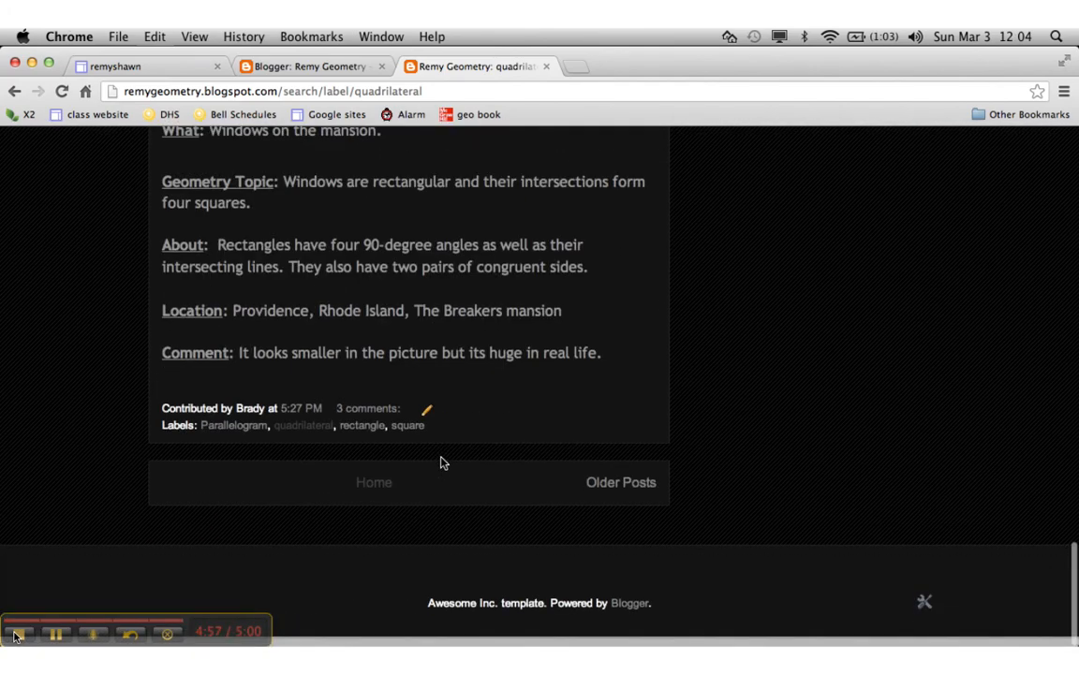
scroll(443, 464, "up", 20)
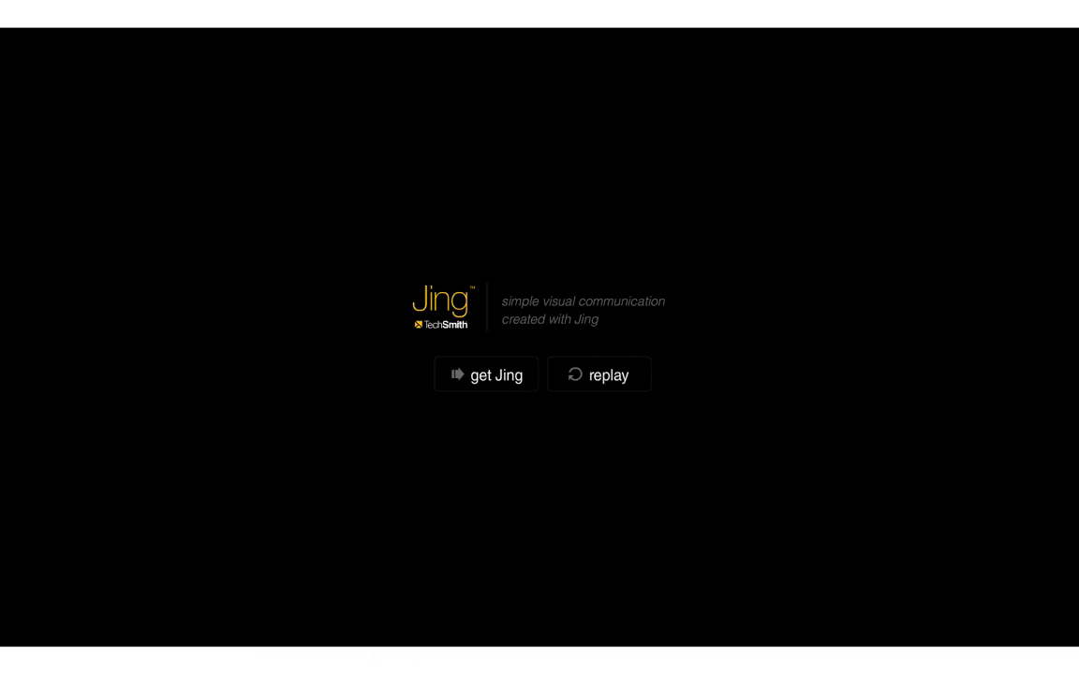
right_click(452, 525)
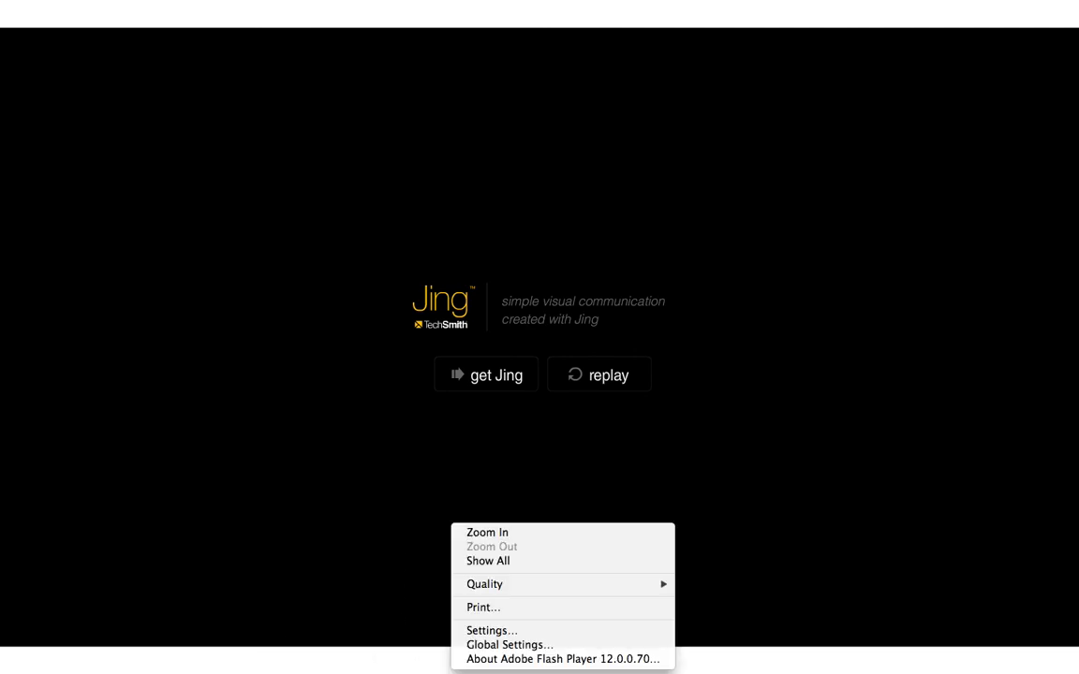
left_click(387, 513)
key("Escape")
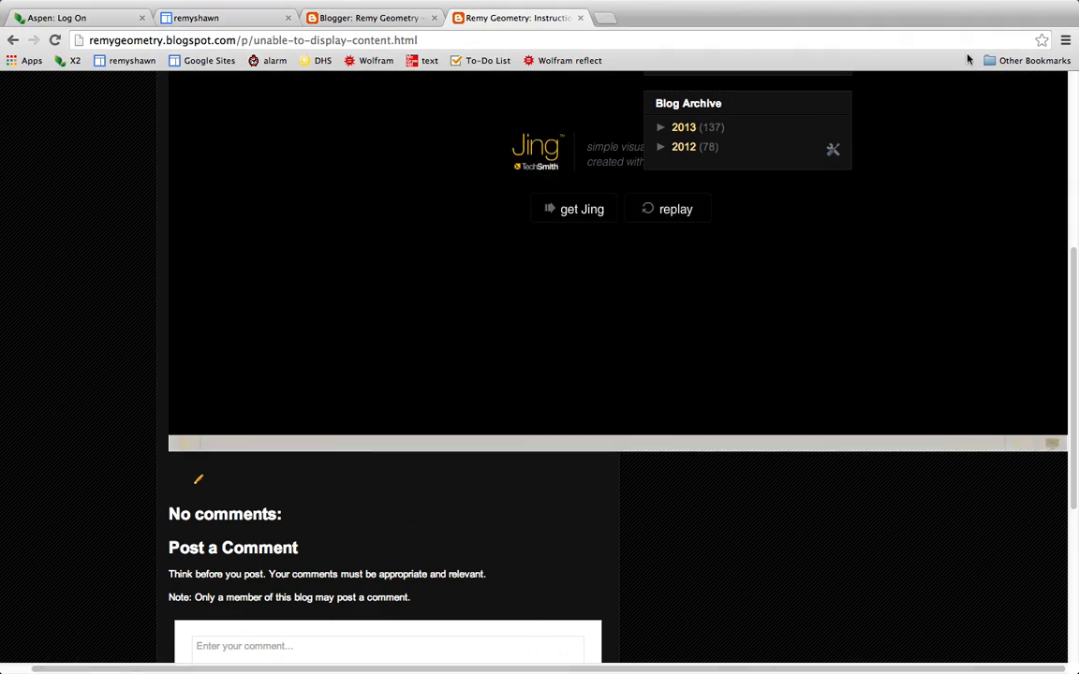
left_click(1055, 8)
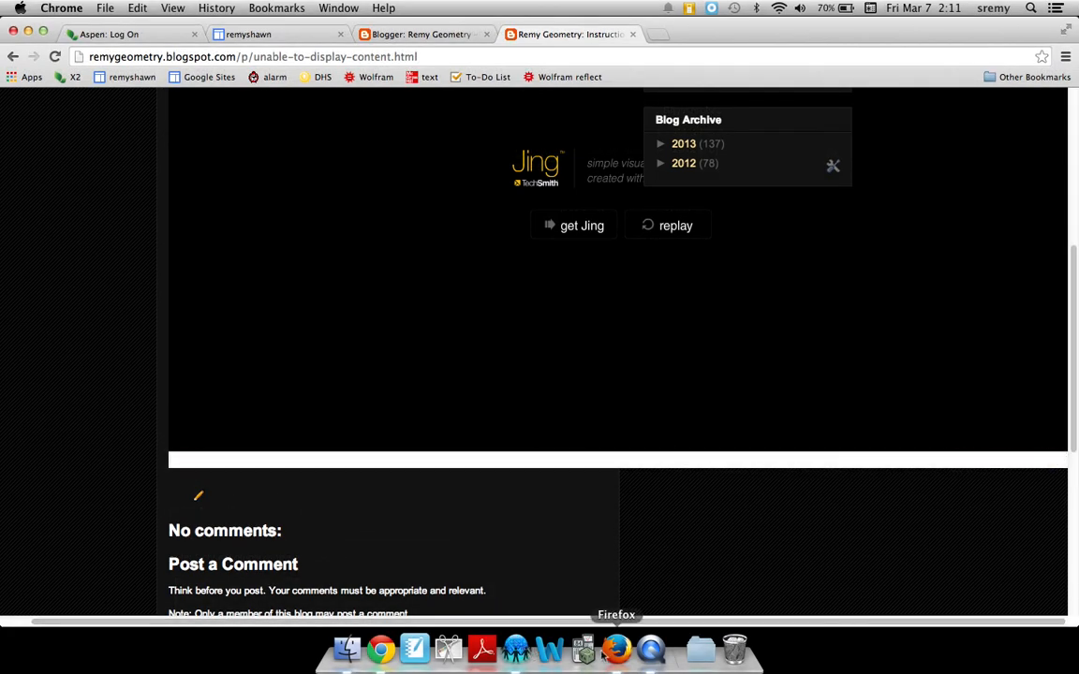
right_click(651, 648)
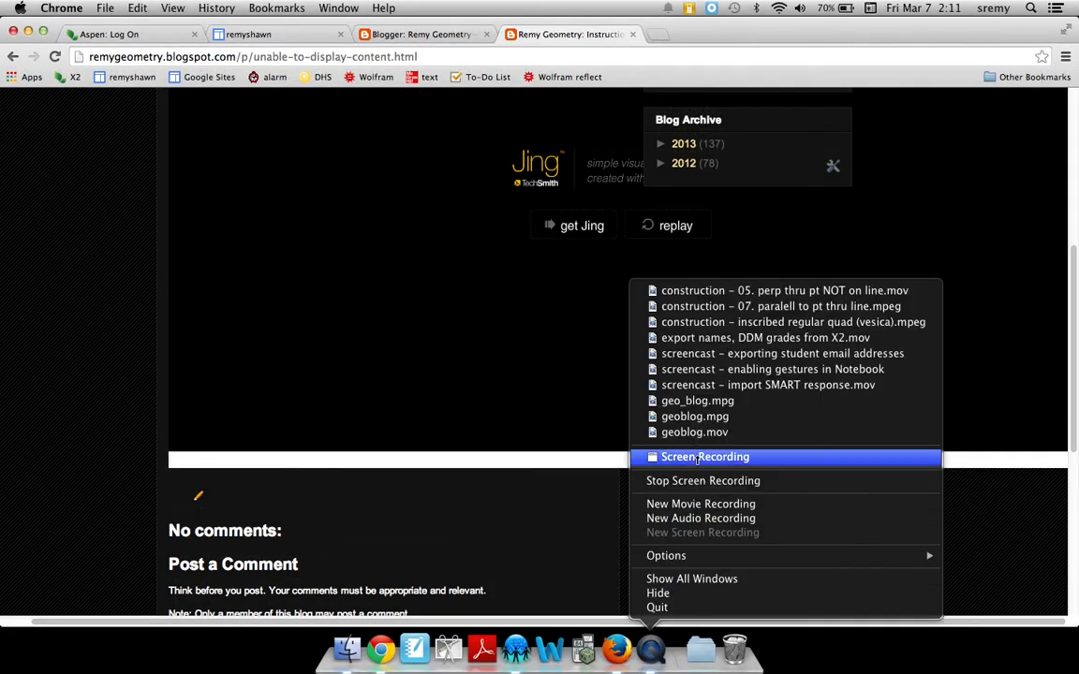